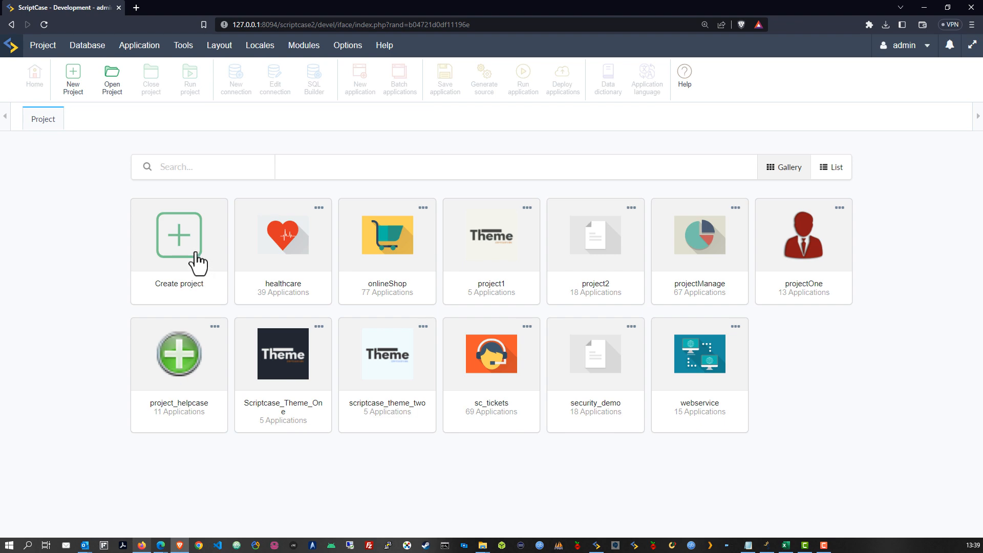
Start a new blank project with the default details and a sample SQLite database, continuing to the theme selection.
click(196, 254)
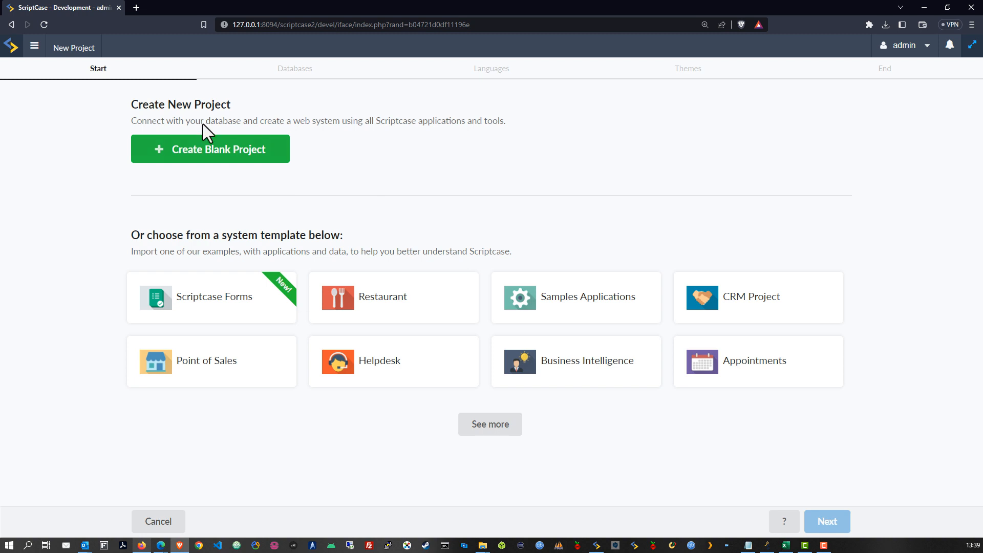
click(199, 149)
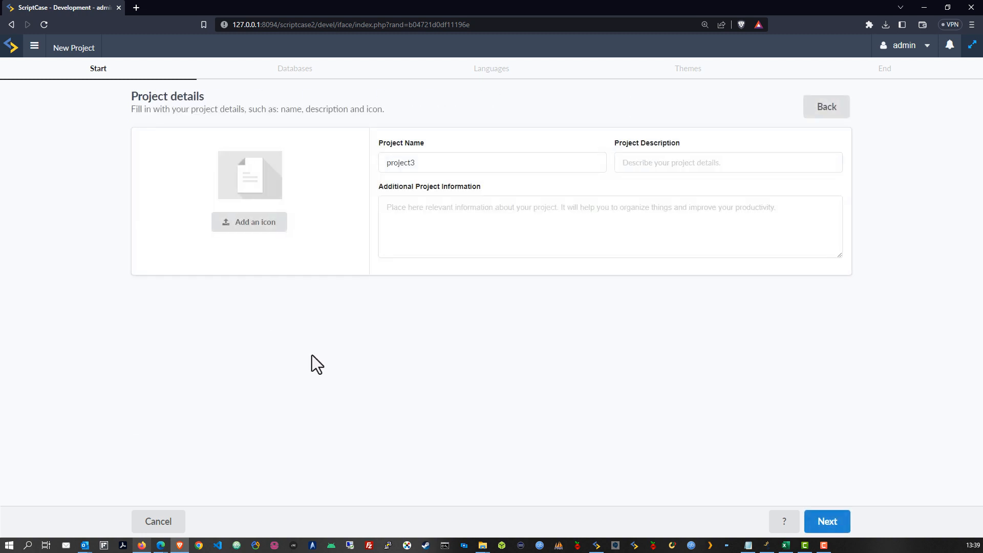
click(833, 522)
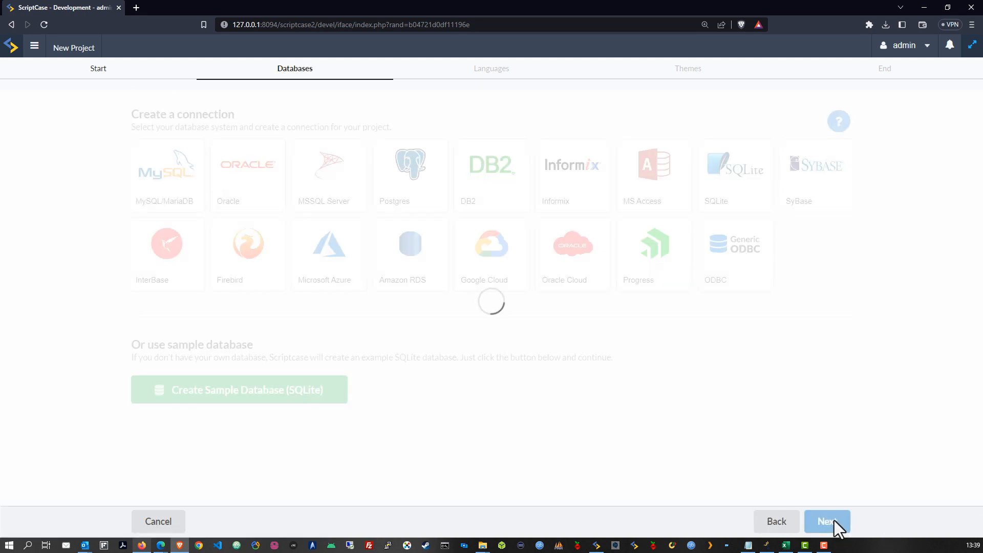
click(238, 381)
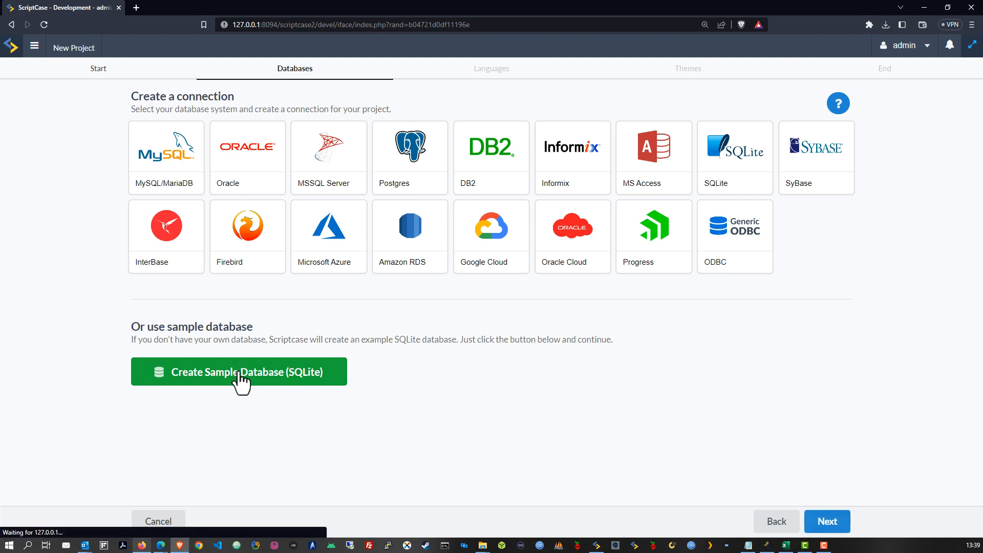
click(828, 522)
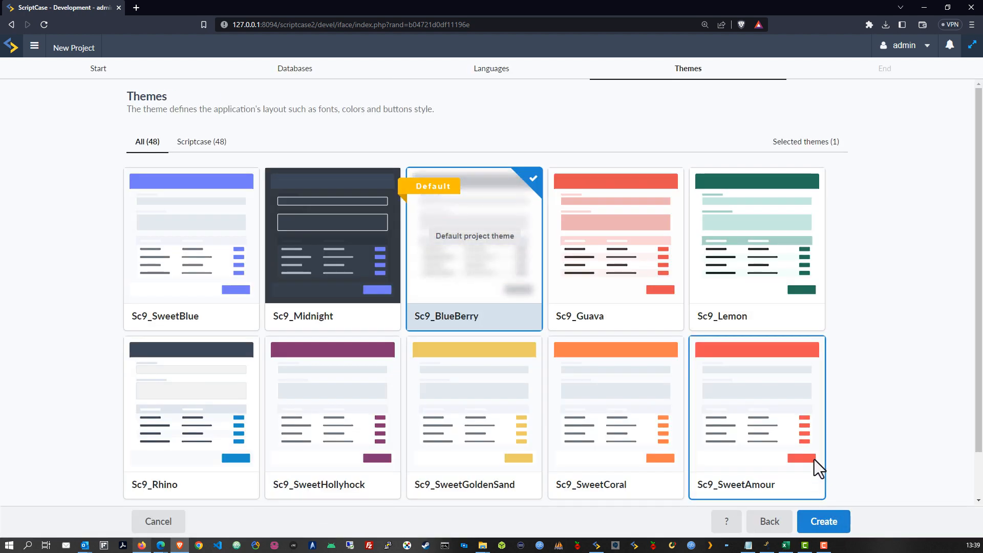
Examine the available project themes, loading more of them and comparing the Sc9, Sc8 and Sc7 designs.
scroll(852, 350, down, 1)
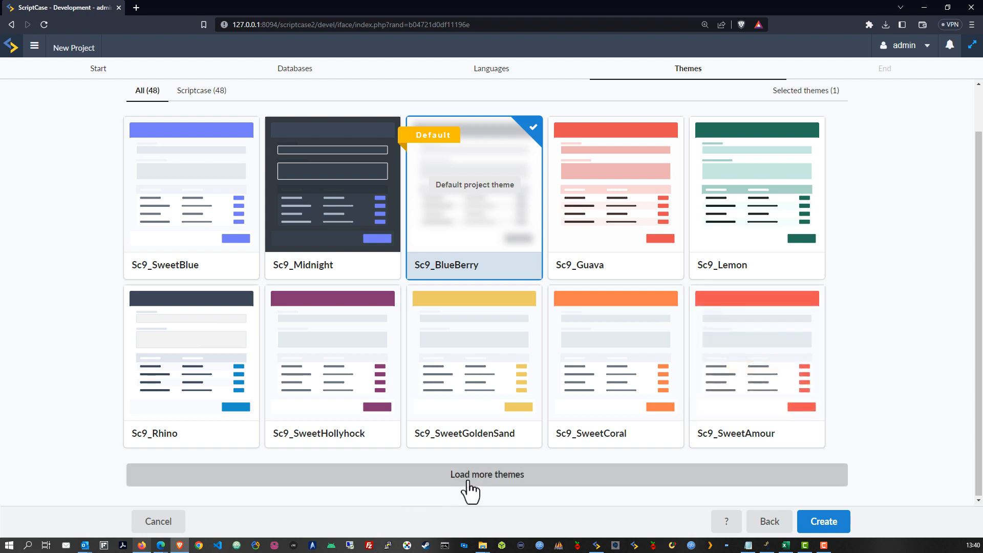
scroll(608, 359, down, 4)
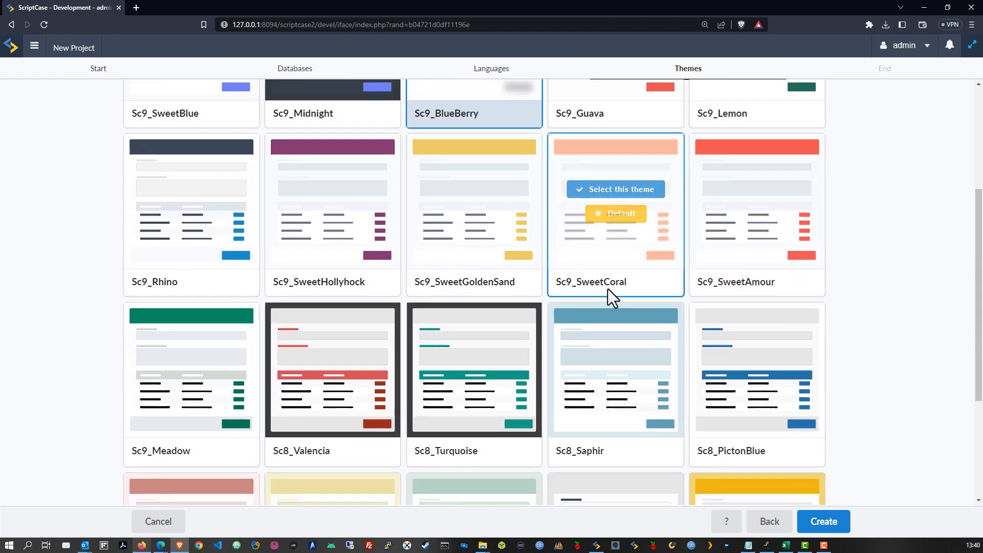
scroll(604, 282, down, 3)
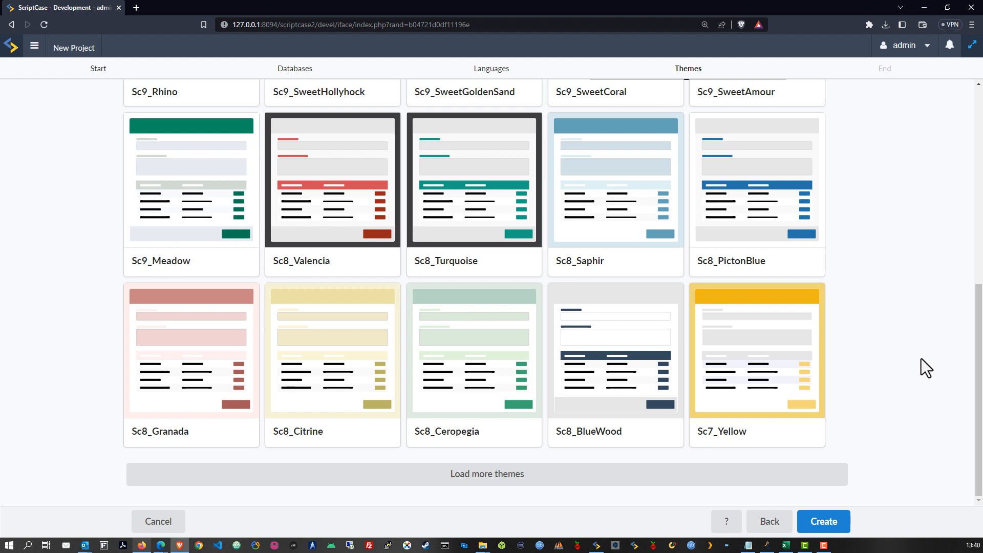
scroll(921, 359, up, 1)
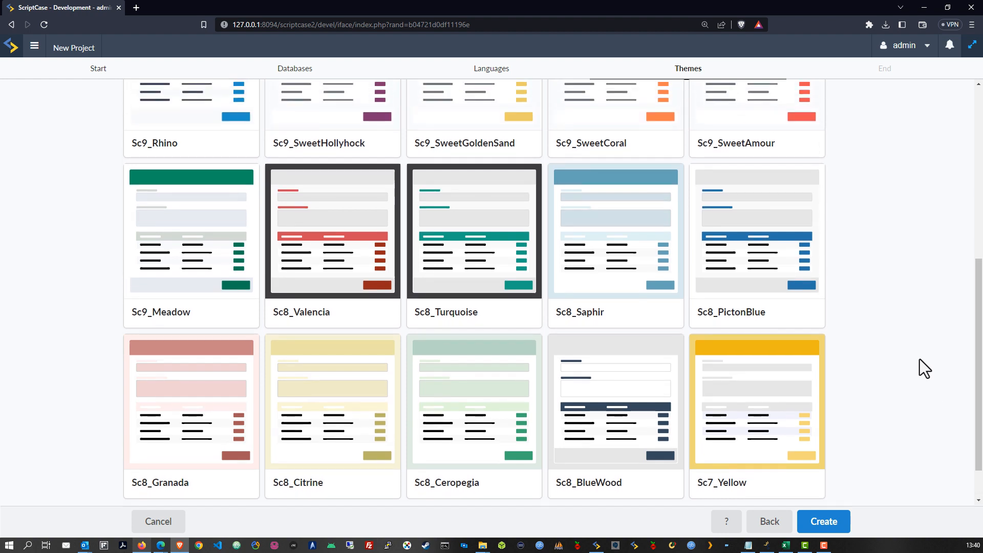
scroll(920, 358, up, 1)
scroll(917, 361, up, 1)
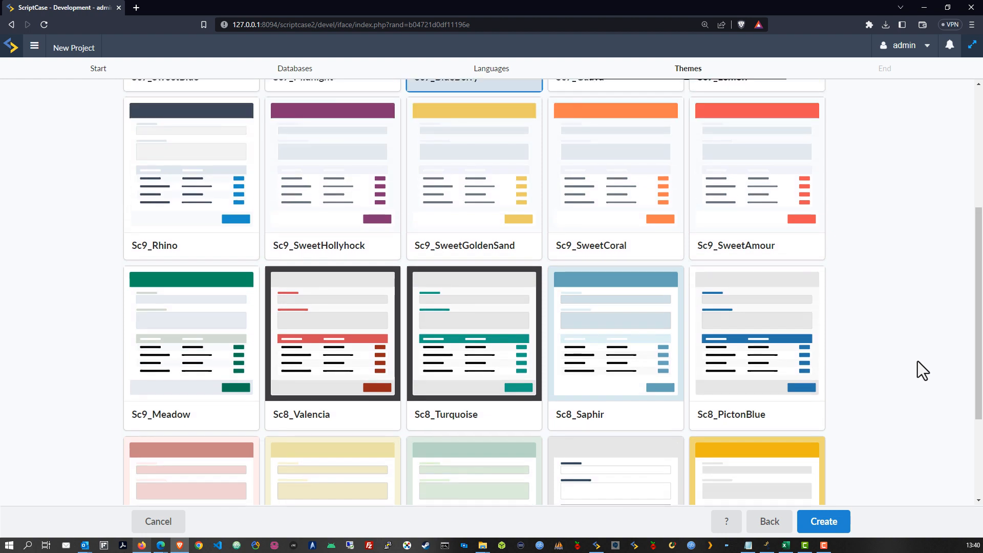
scroll(917, 363, up, 4)
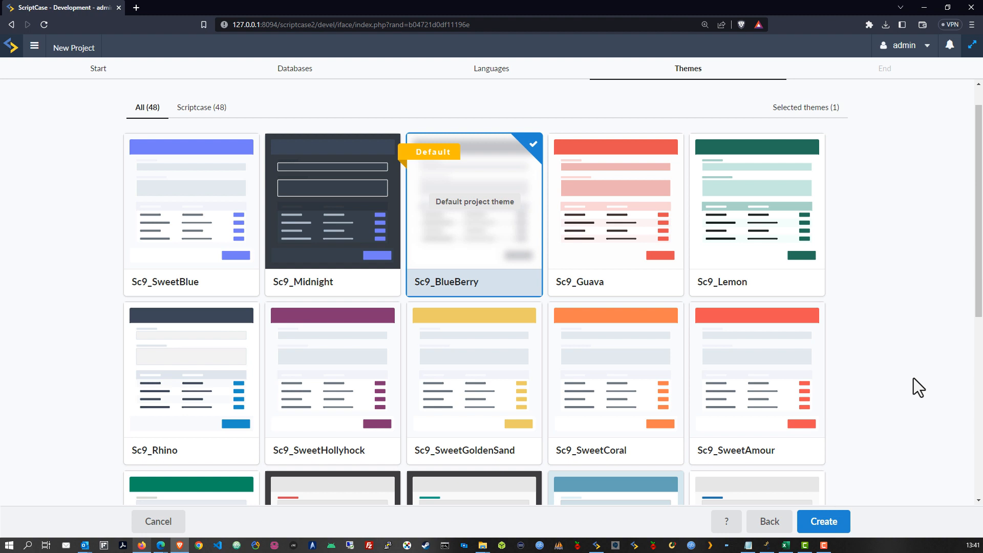
mouse_move(745, 174)
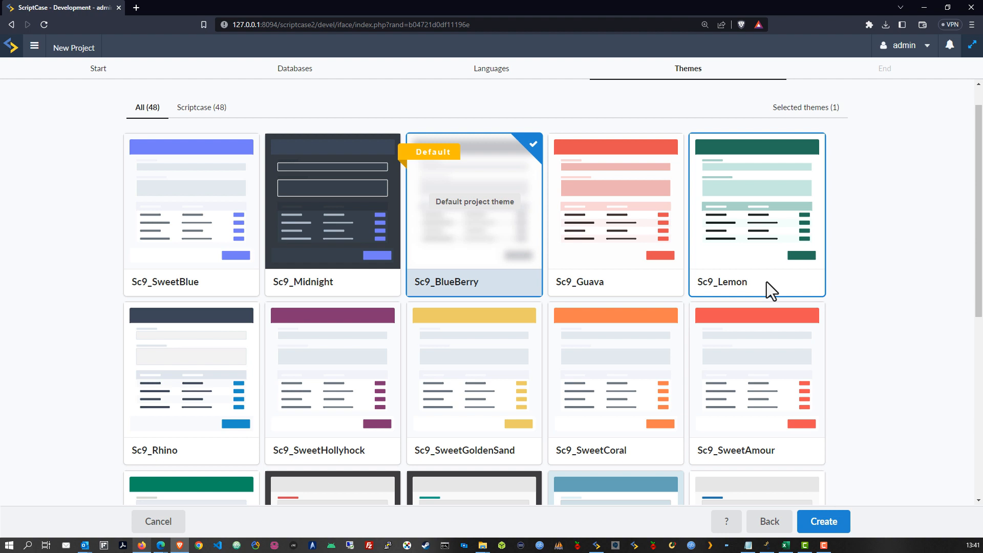
mouse_move(287, 399)
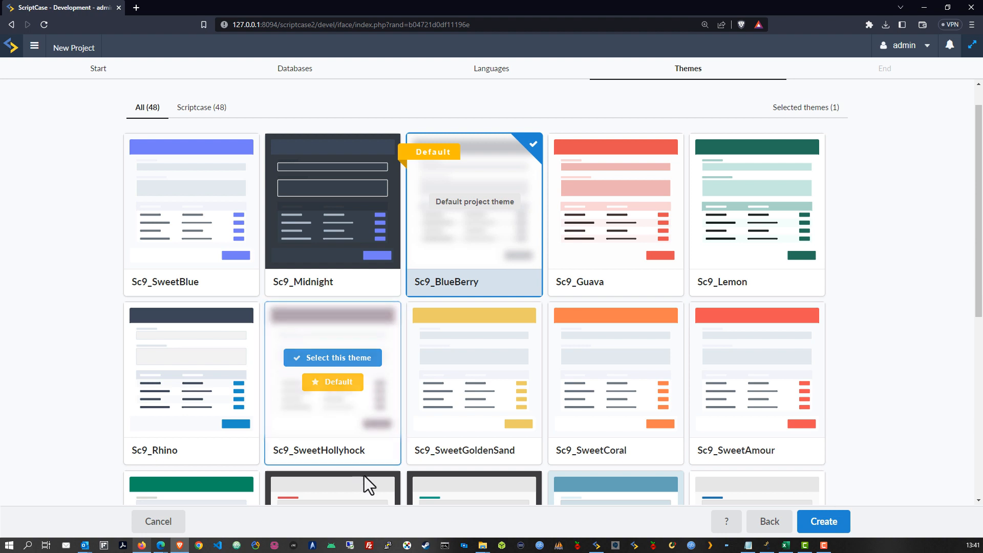
mouse_move(470, 415)
mouse_move(626, 393)
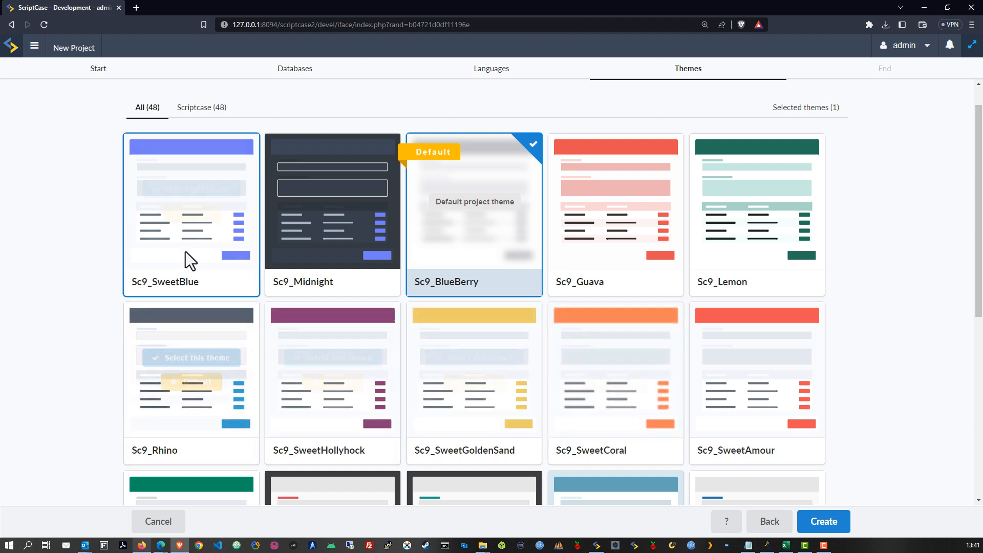
mouse_move(388, 257)
mouse_move(377, 370)
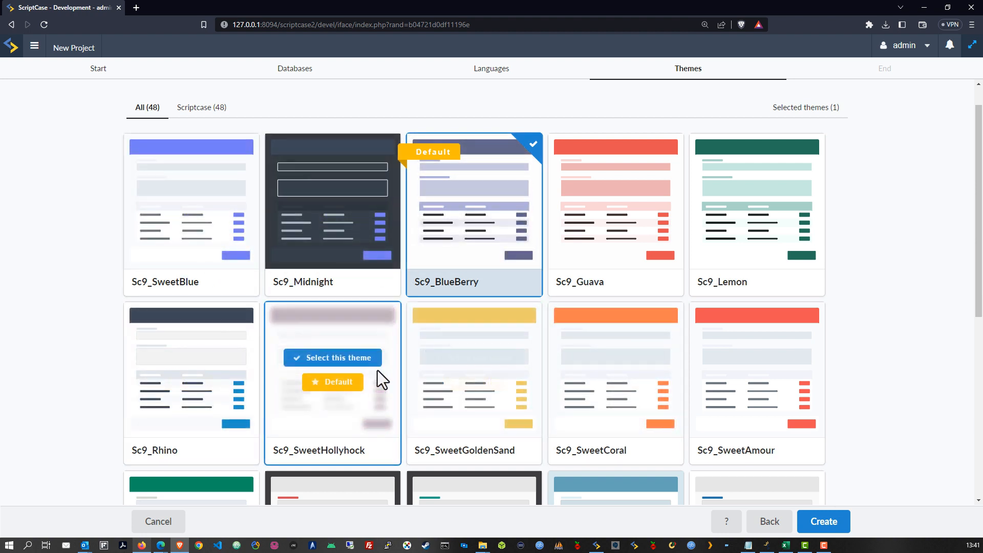
mouse_move(445, 312)
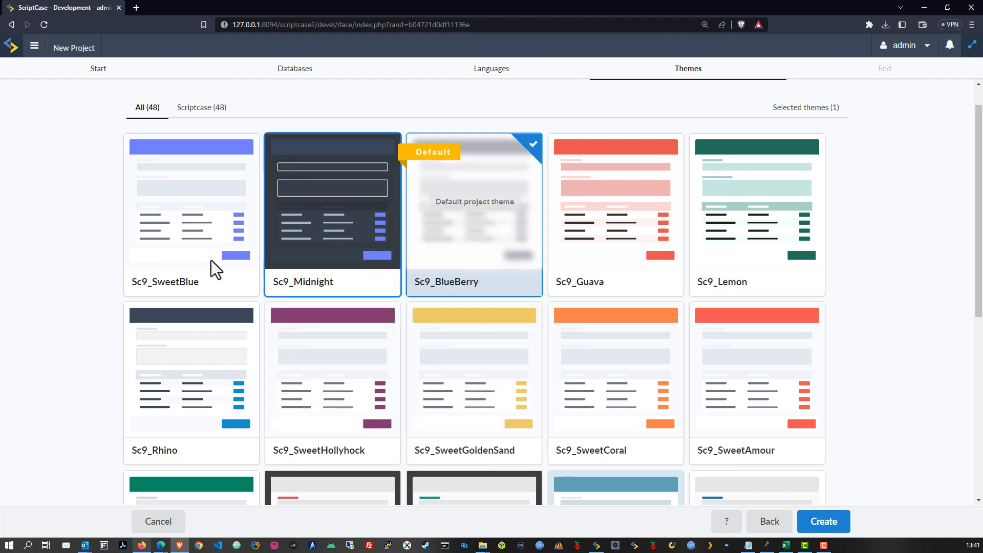
mouse_move(165, 238)
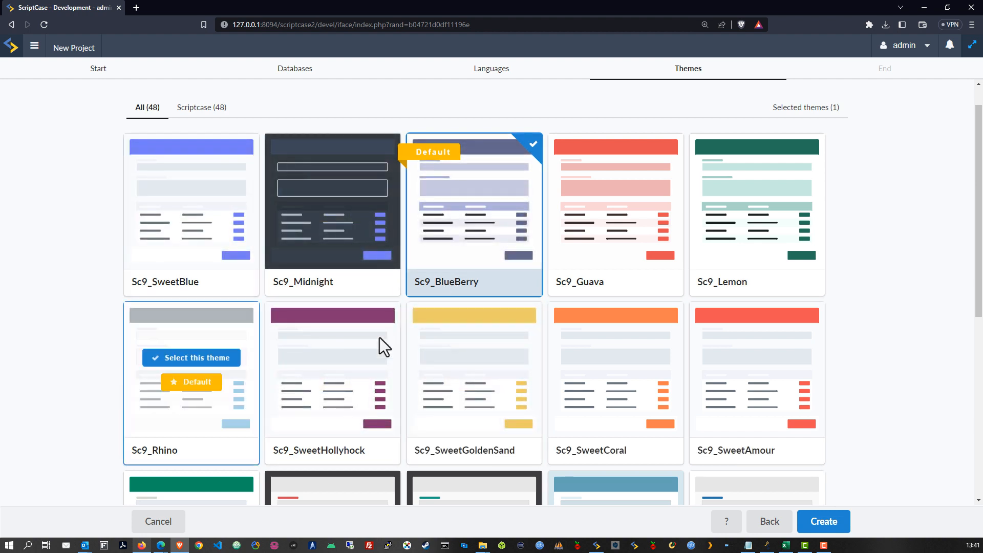
mouse_move(620, 259)
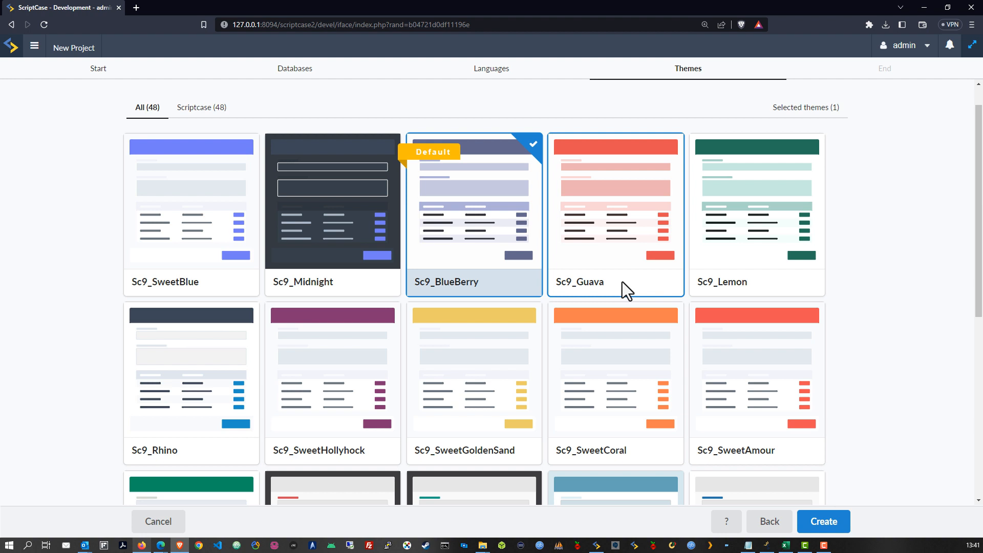
Create the project with Sc9_BlueBerry kept as its default theme.
click(823, 518)
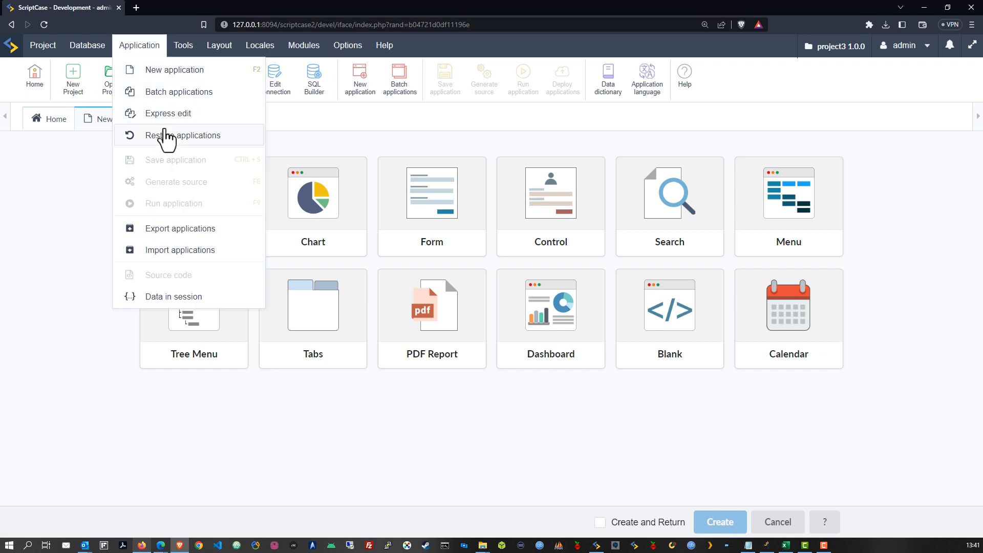
Batch-create a single-row form and a grid application from the Categories table.
click(87, 53)
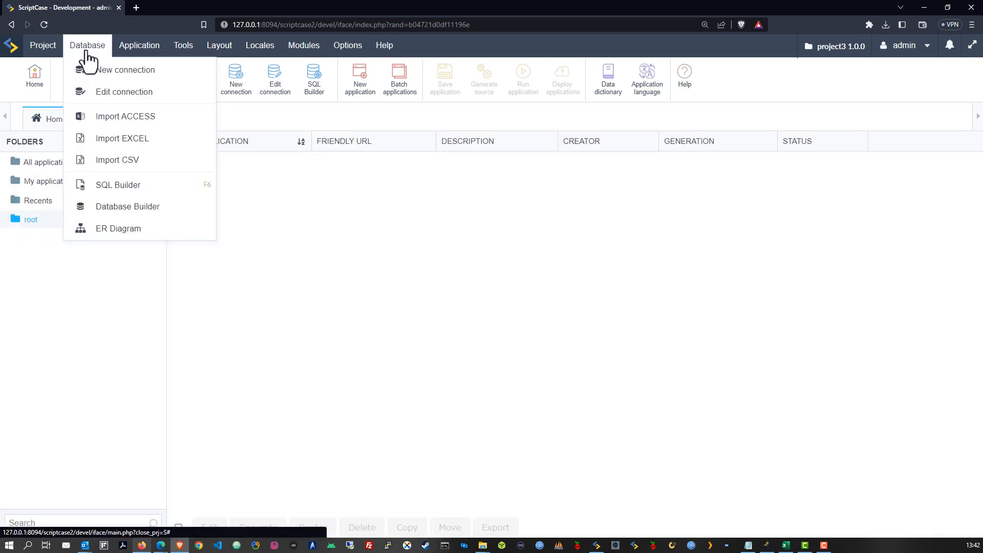
mouse_move(134, 52)
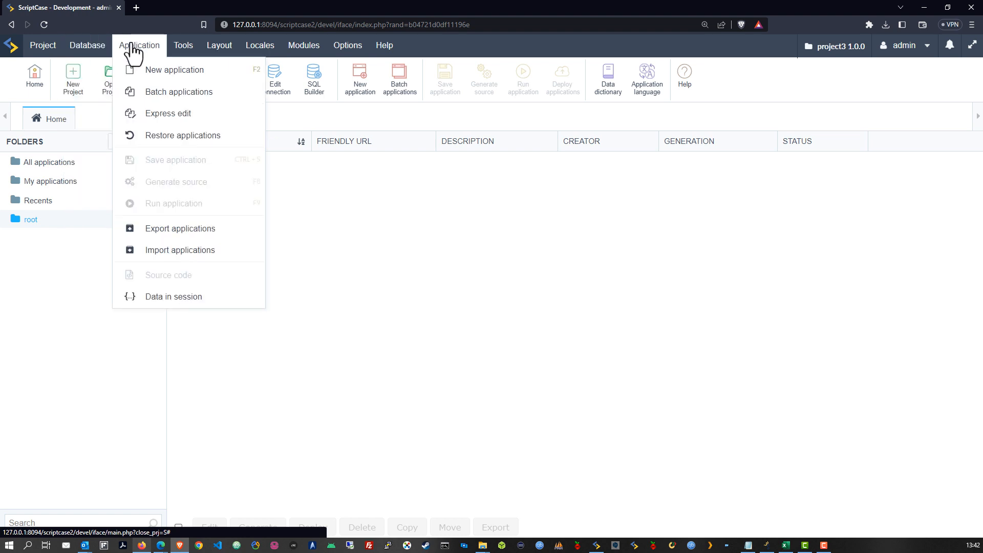
click(142, 93)
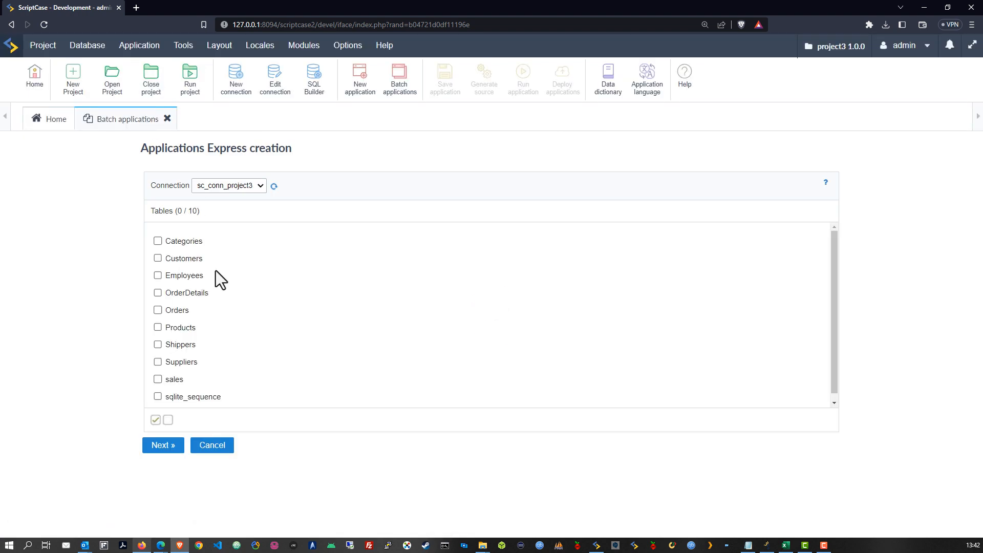
click(158, 242)
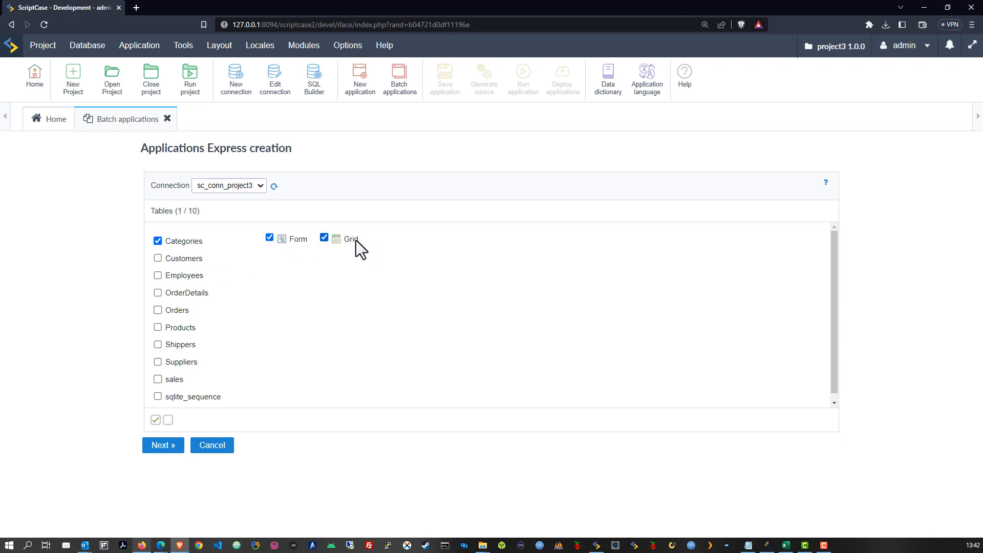
click(161, 447)
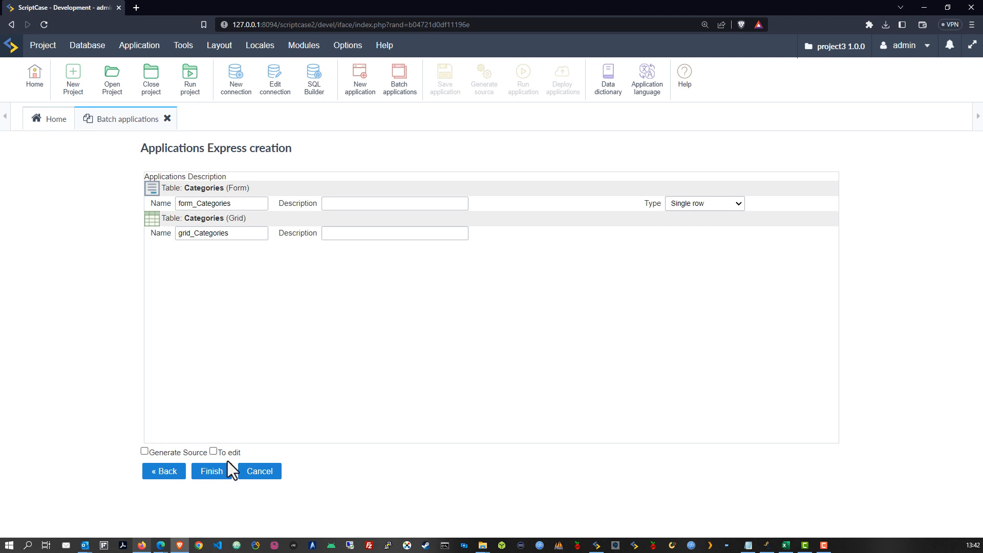
click(213, 475)
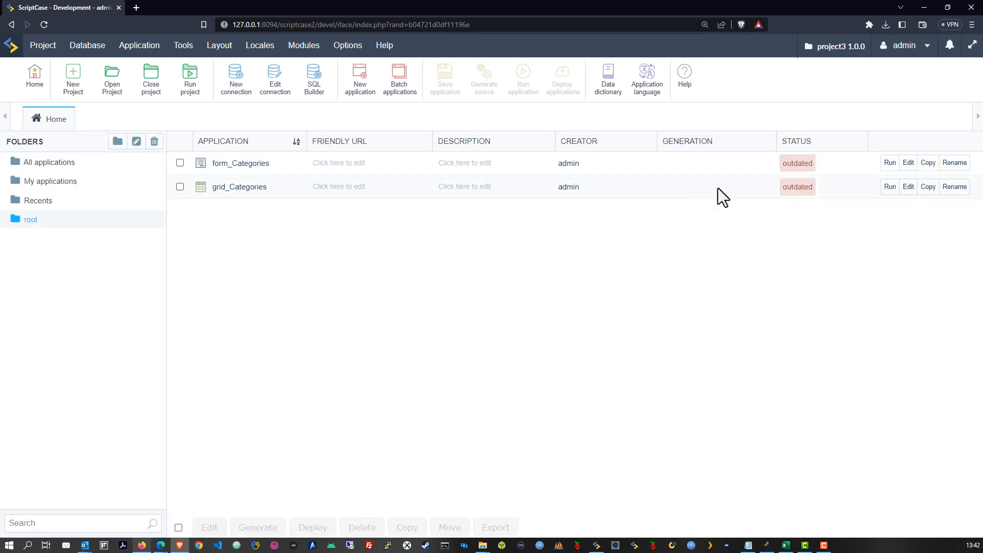
Run the form_Categories and grid_Categories applications to review their themed output, and return to the project's application list.
click(889, 162)
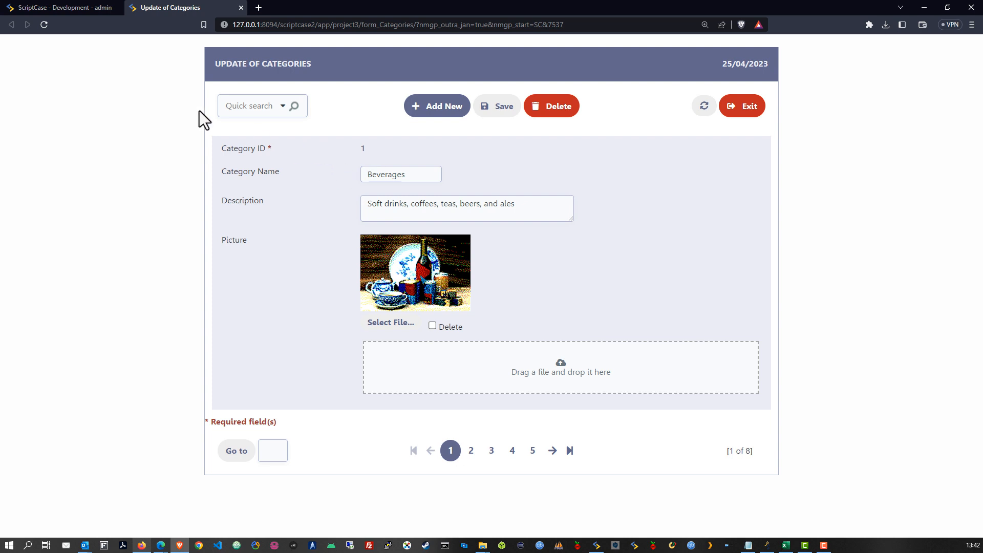
click(44, 6)
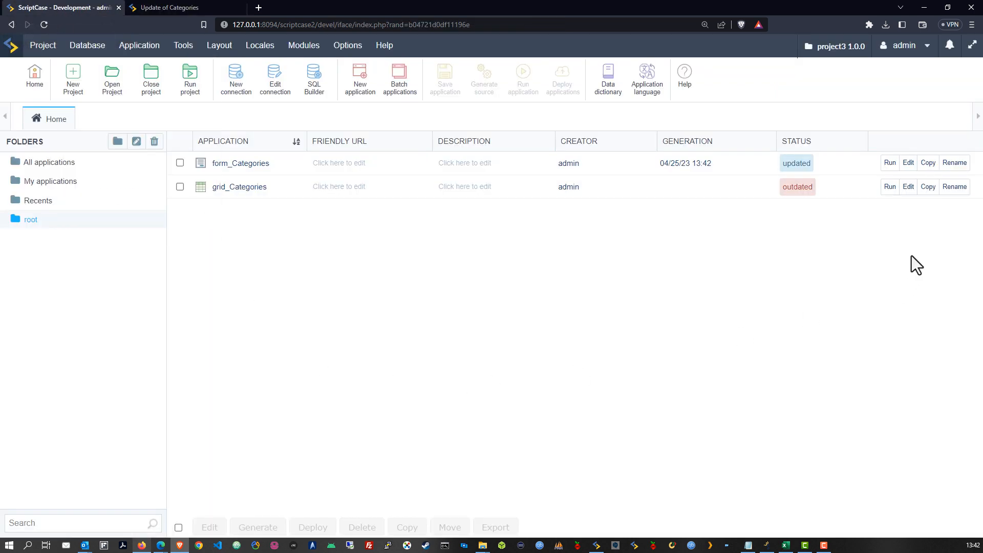
click(889, 188)
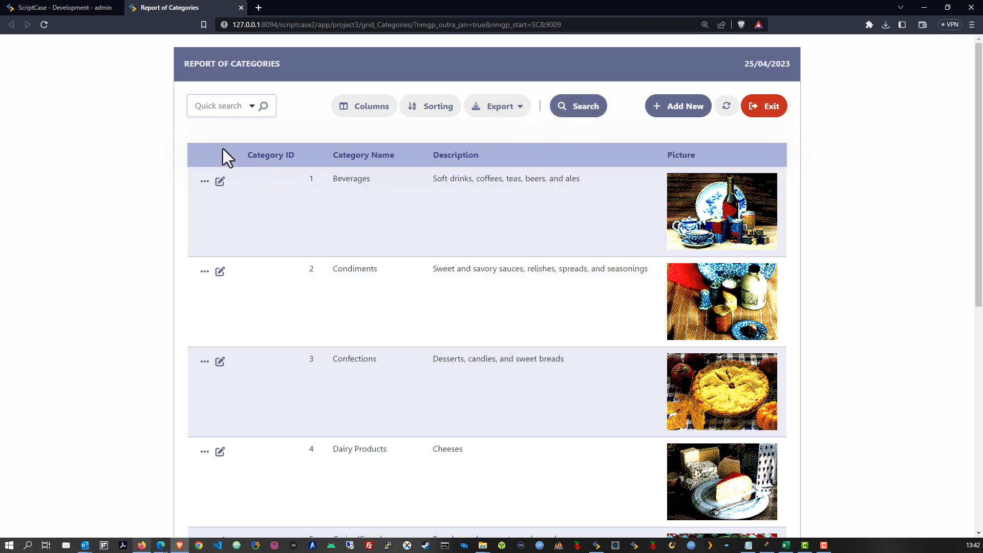
click(57, 11)
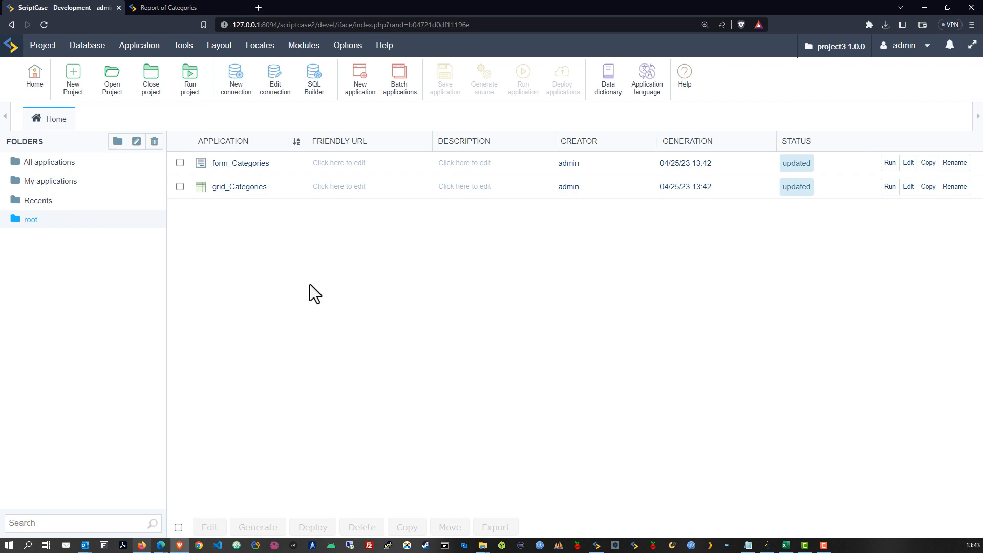
click(170, 6)
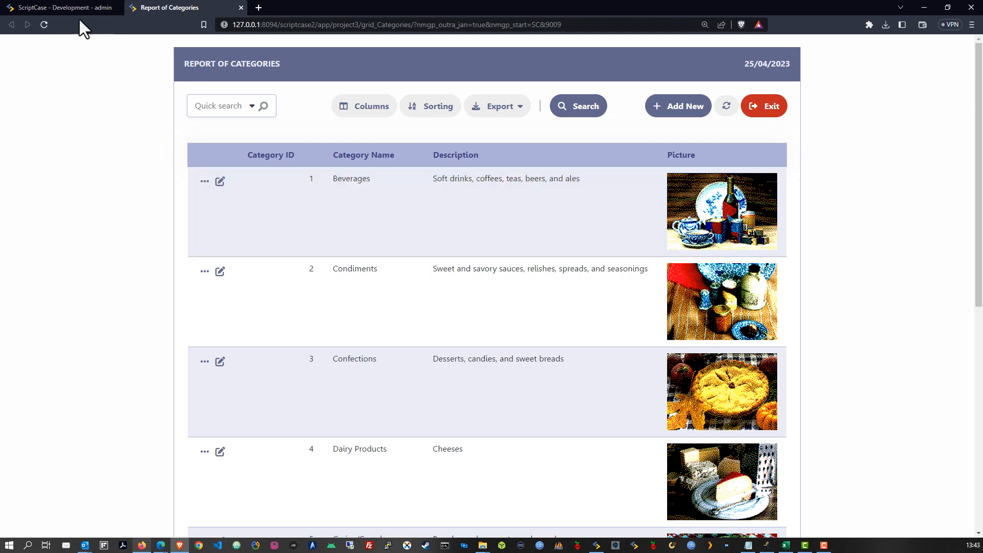
click(56, 8)
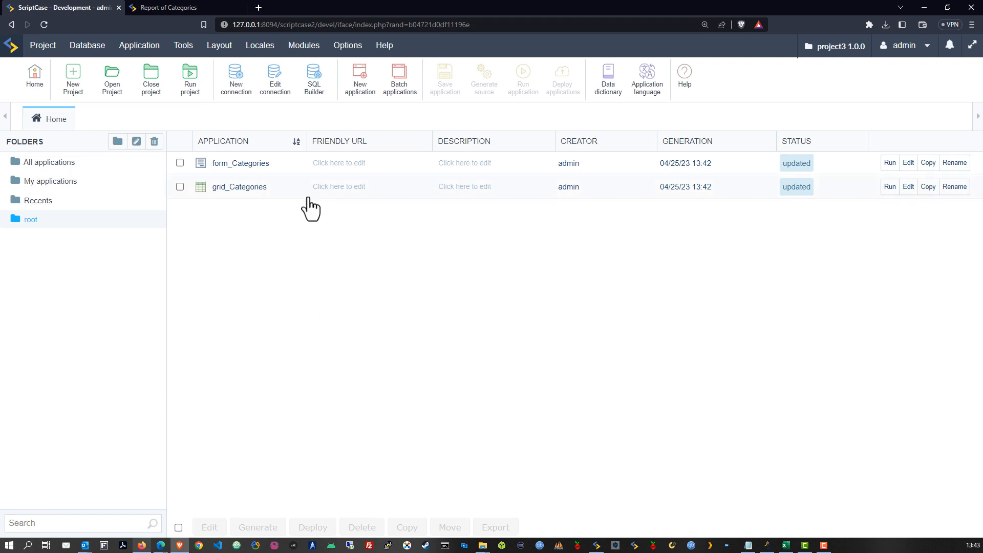
Save a copy of the Sc9_BlueBerry application theme as horridblue in User mode, and close its CSS editor.
mouse_move(219, 51)
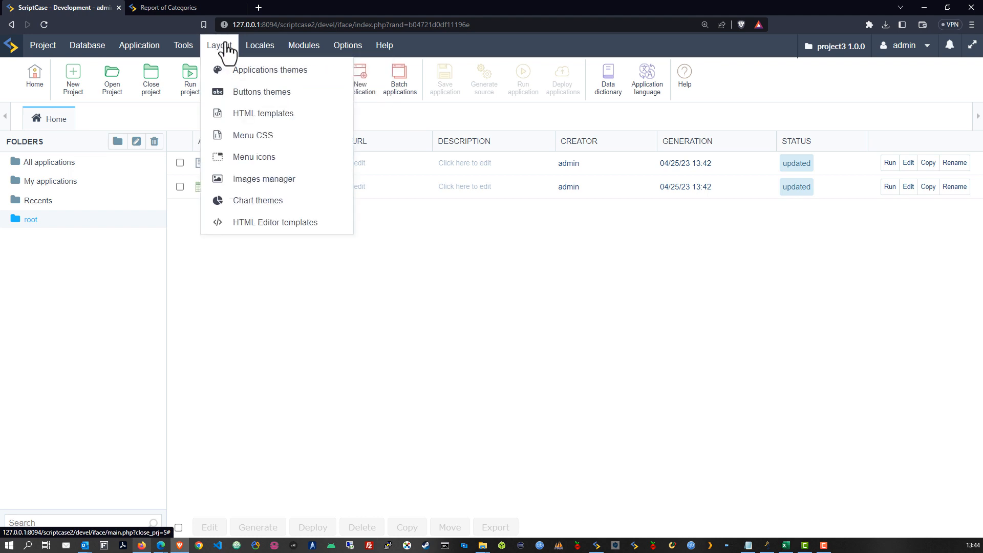
click(226, 71)
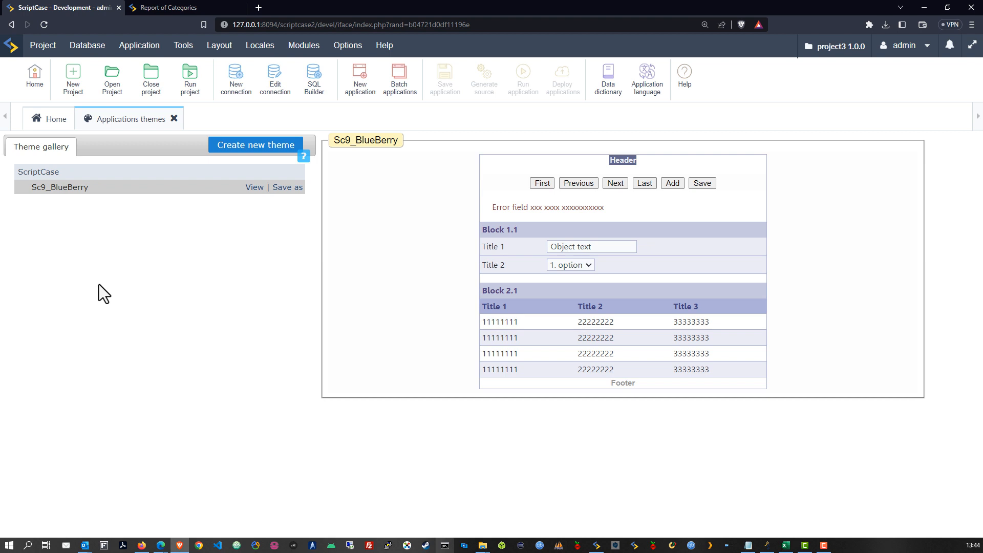
click(289, 188)
click(148, 176)
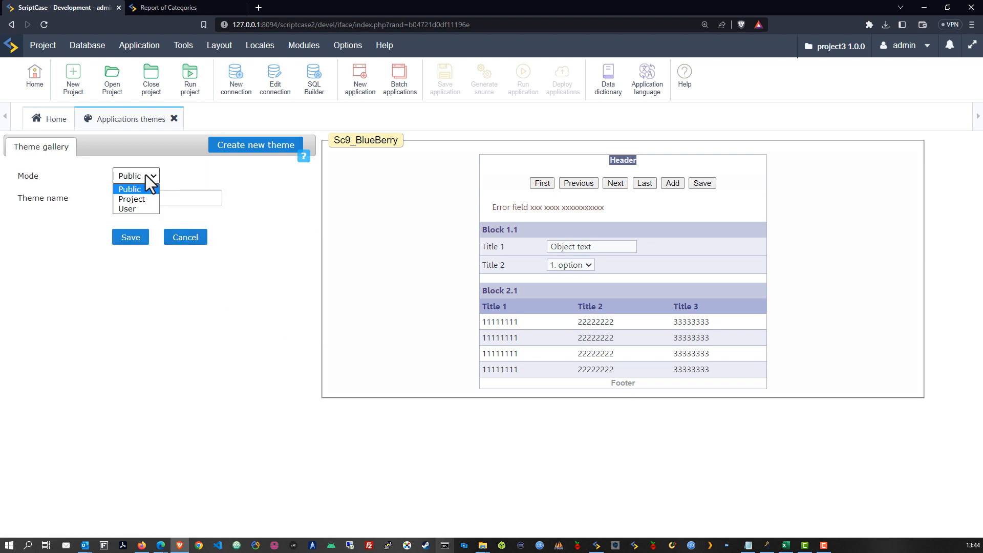
click(140, 202)
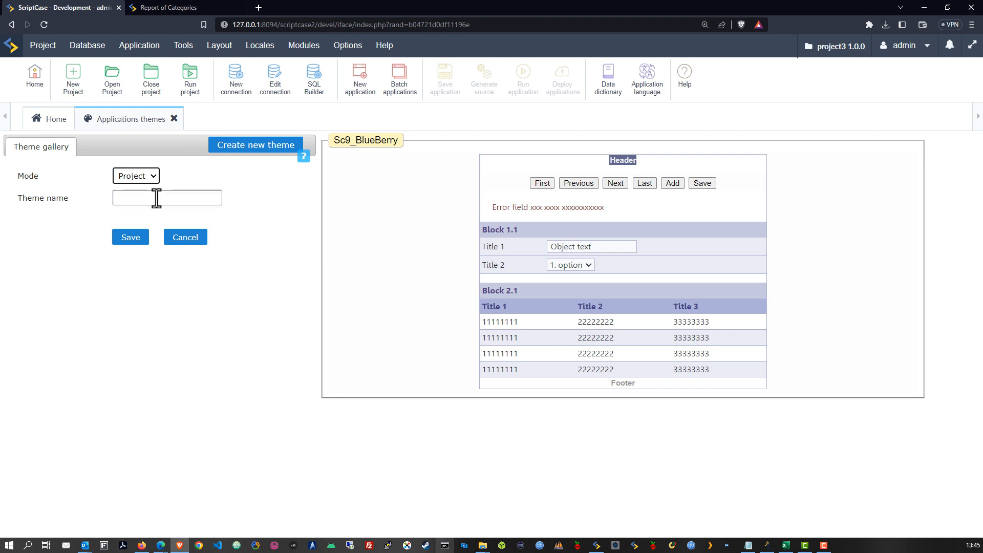
click(161, 198)
click(131, 176)
click(136, 210)
click(160, 199)
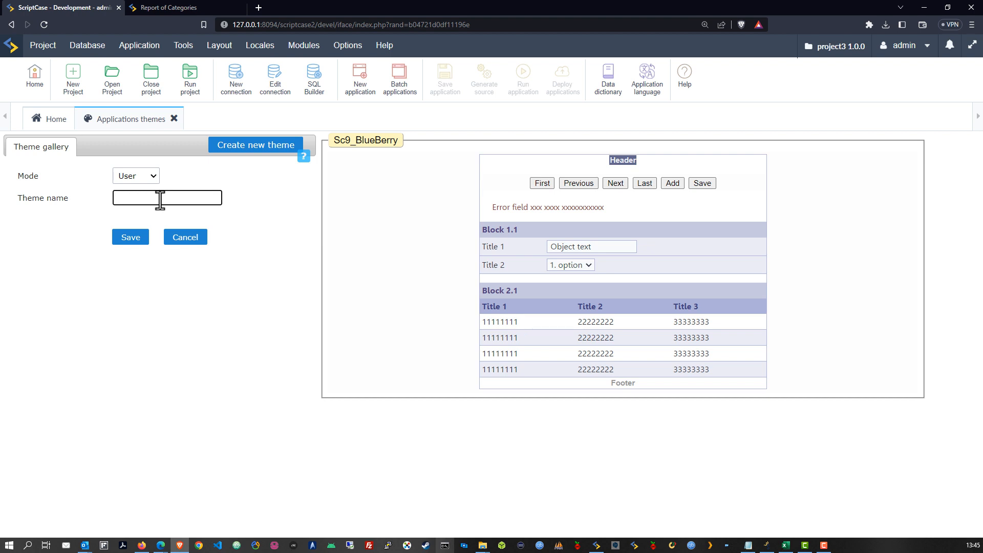
text(horridblue)
click(128, 239)
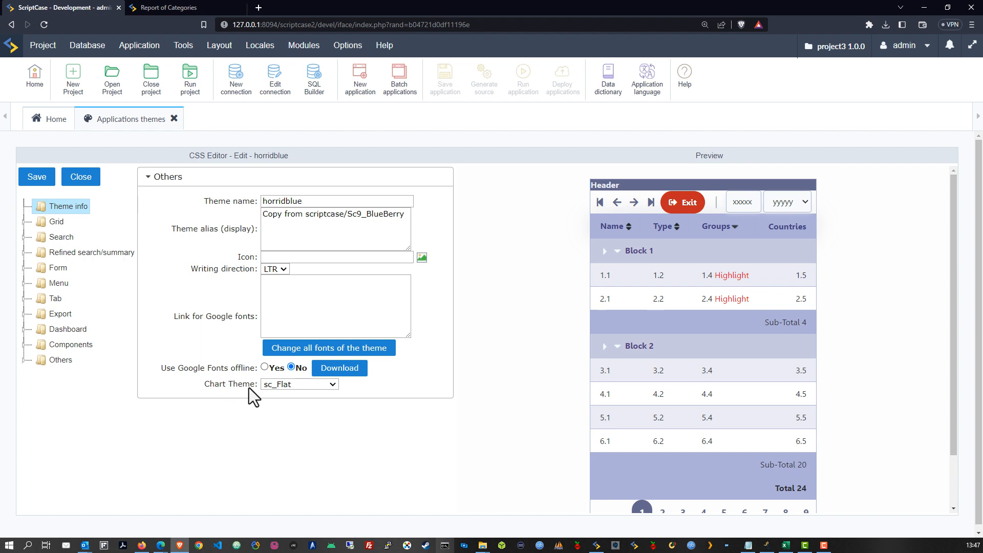
click(81, 179)
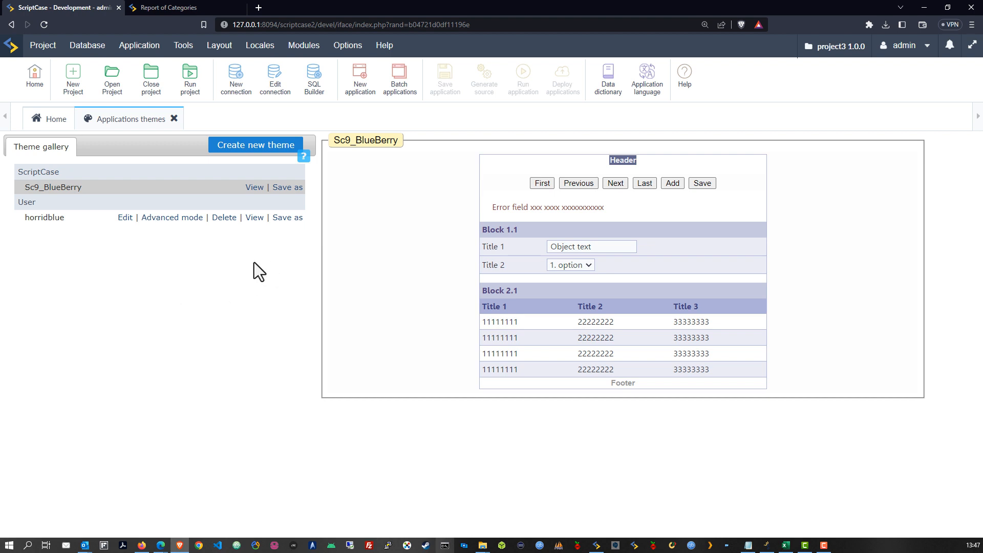
Review the horridblue theme's Font, Corner and Content settings in the simple theme editor, and save the theme.
click(126, 218)
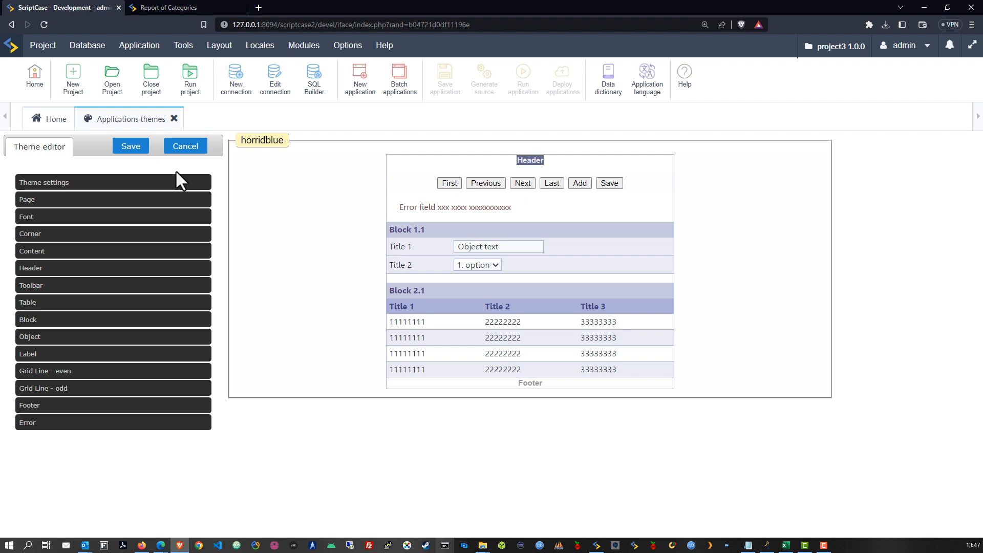
click(182, 150)
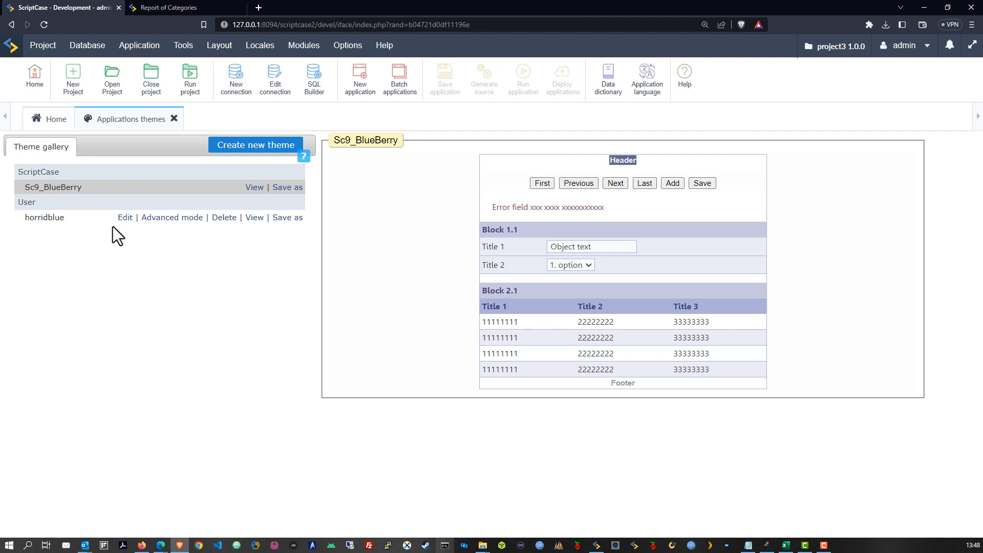
click(125, 219)
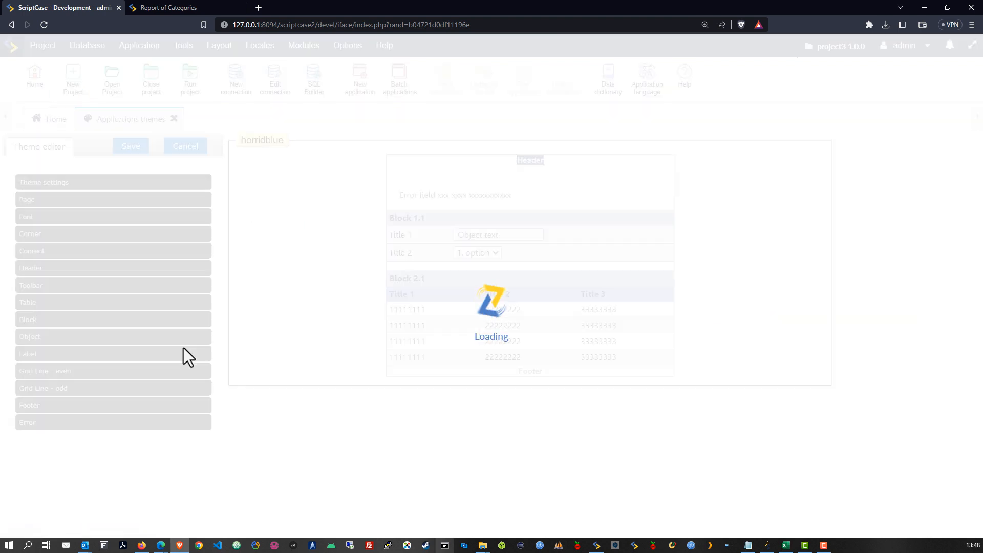
click(32, 220)
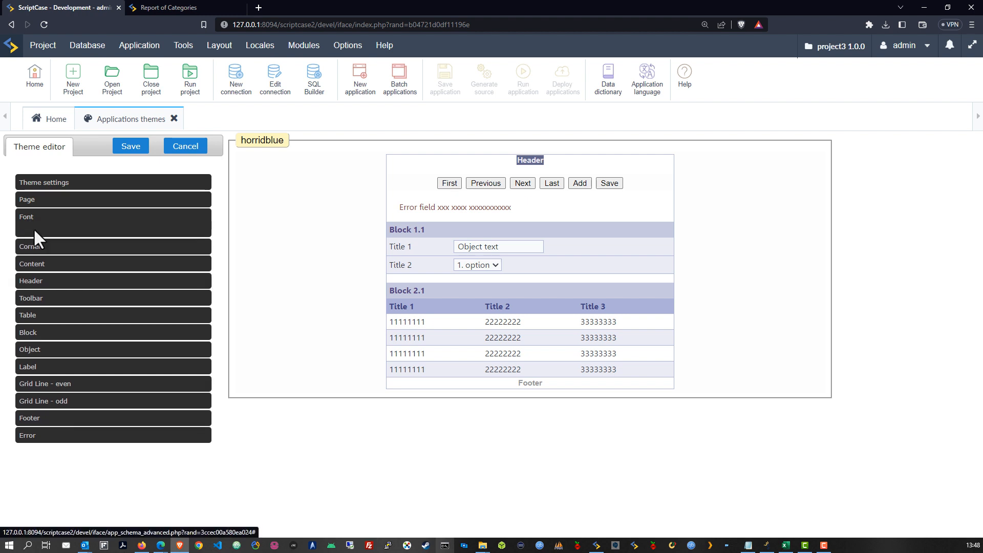
click(136, 251)
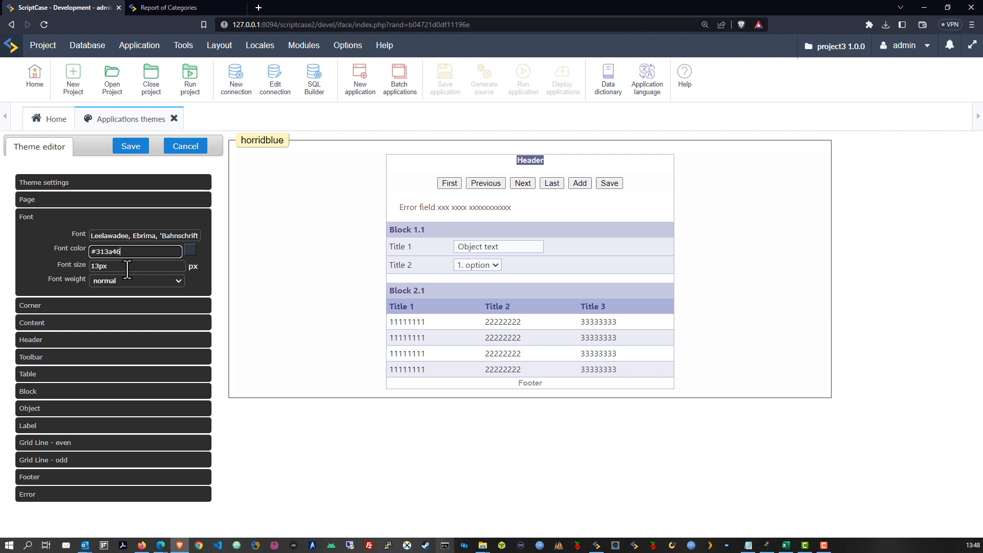
click(47, 302)
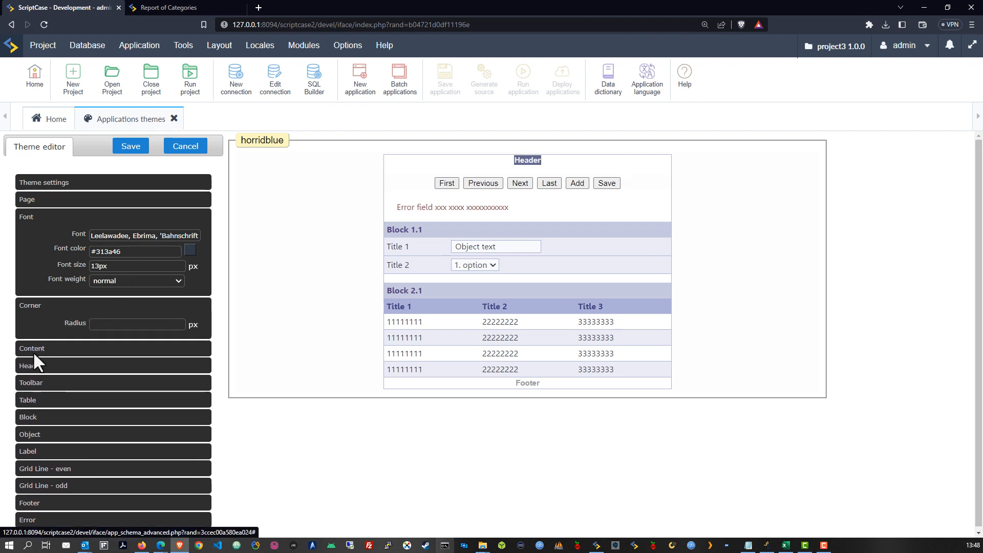
click(32, 351)
scroll(126, 360, down, 2)
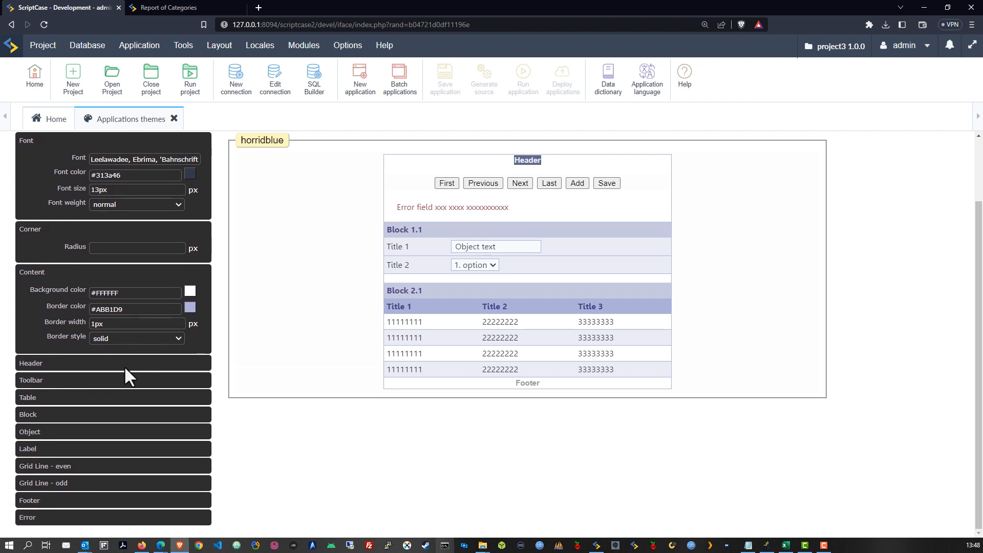
scroll(123, 370, up, 3)
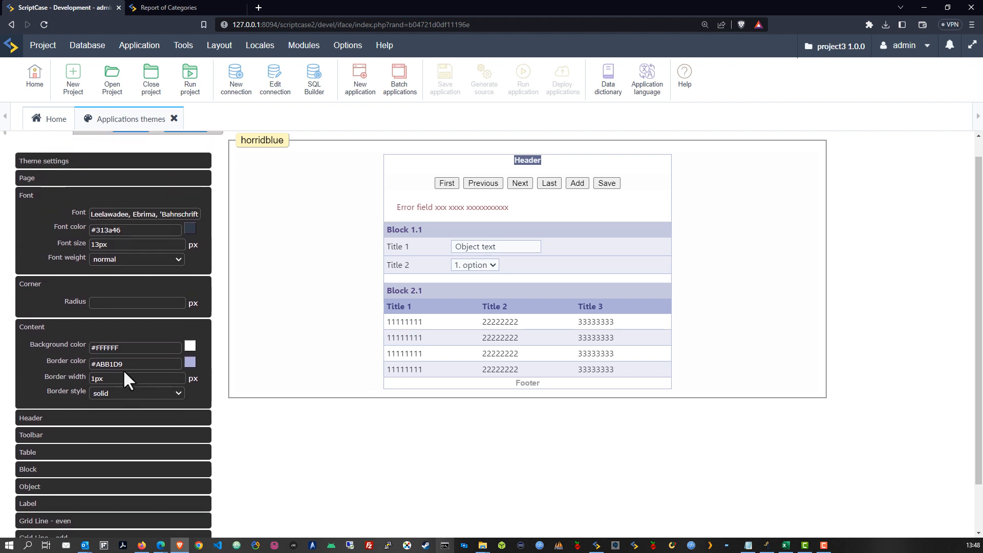
click(131, 146)
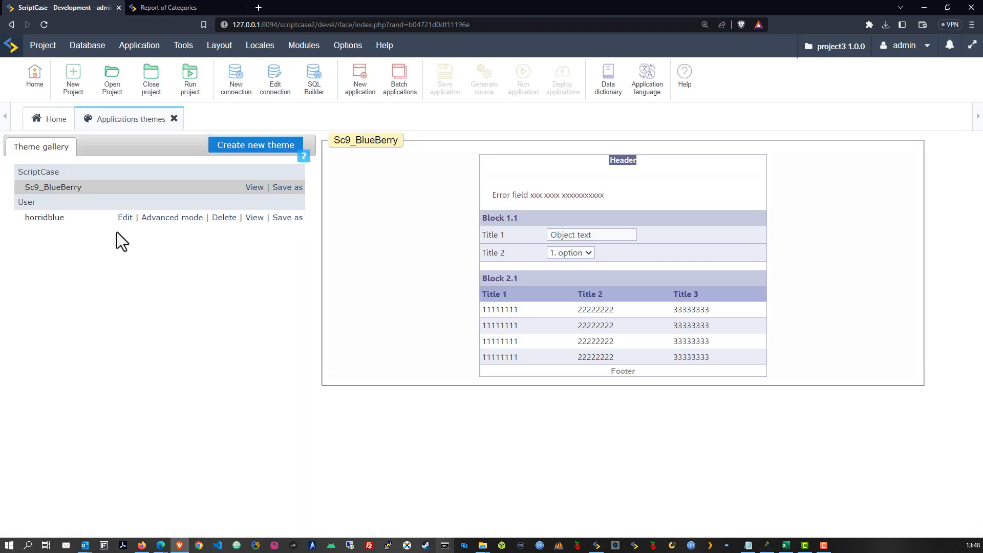
Open horridblue in advanced mode and examine its Tab elements and the grid's Blocks, Label and Normal label styles.
click(178, 218)
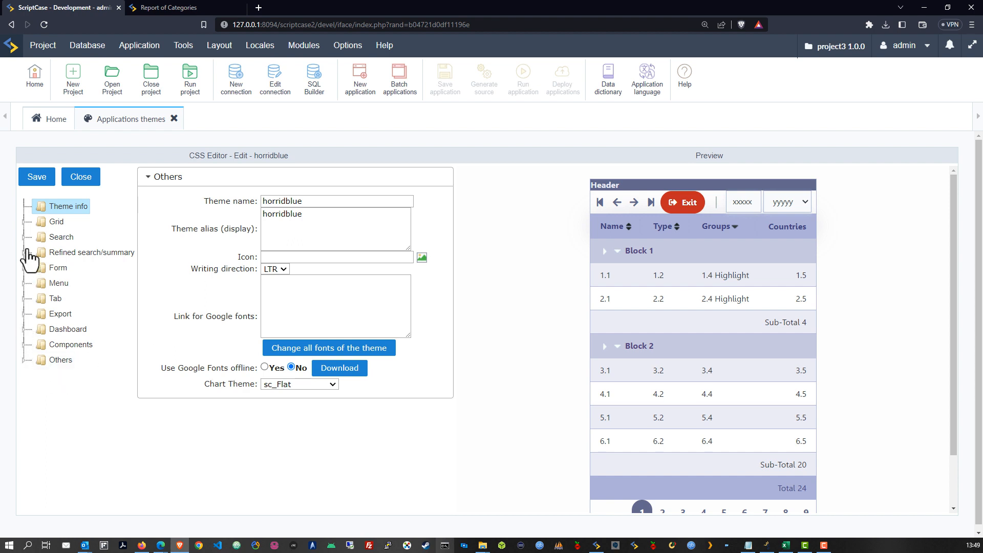
click(23, 300)
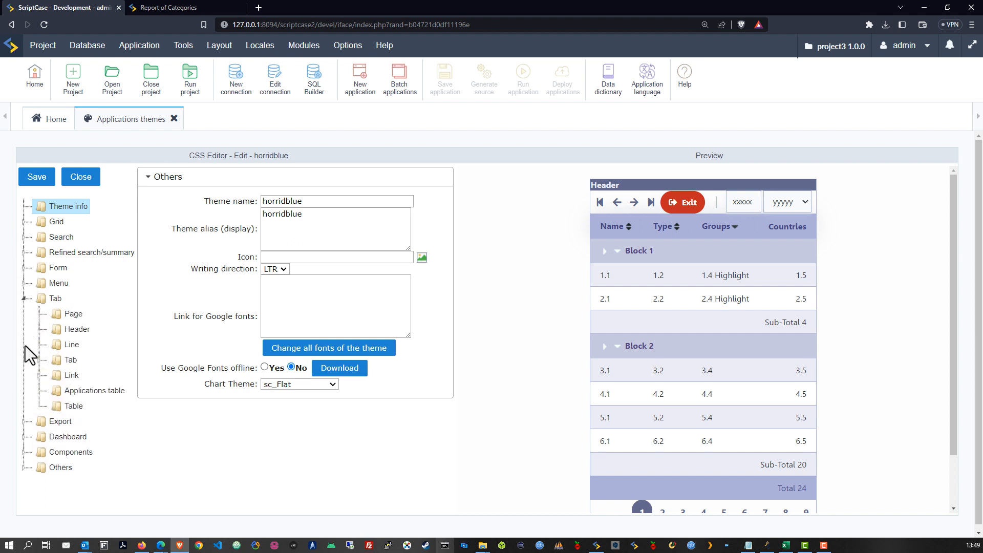
scroll(67, 416, down, 1)
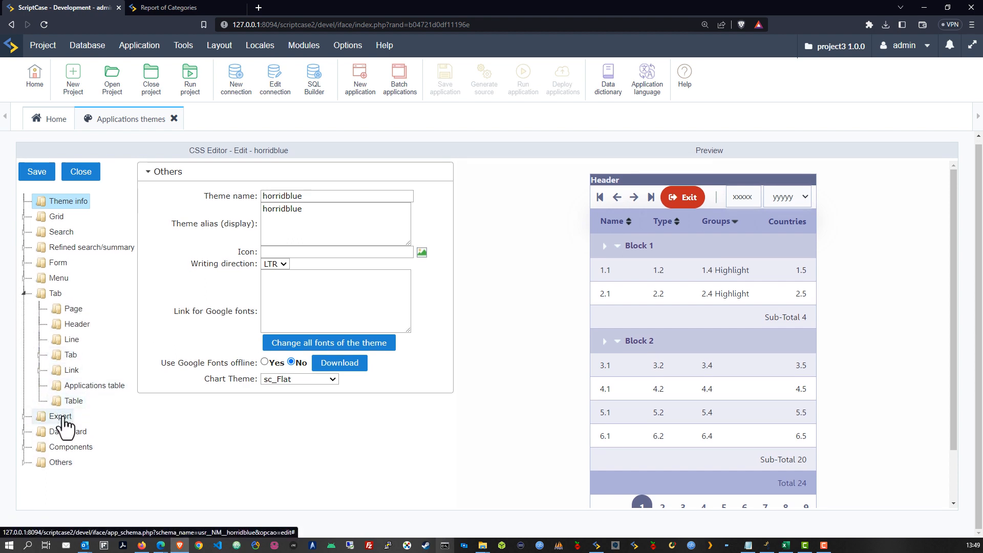
scroll(63, 424, up, 1)
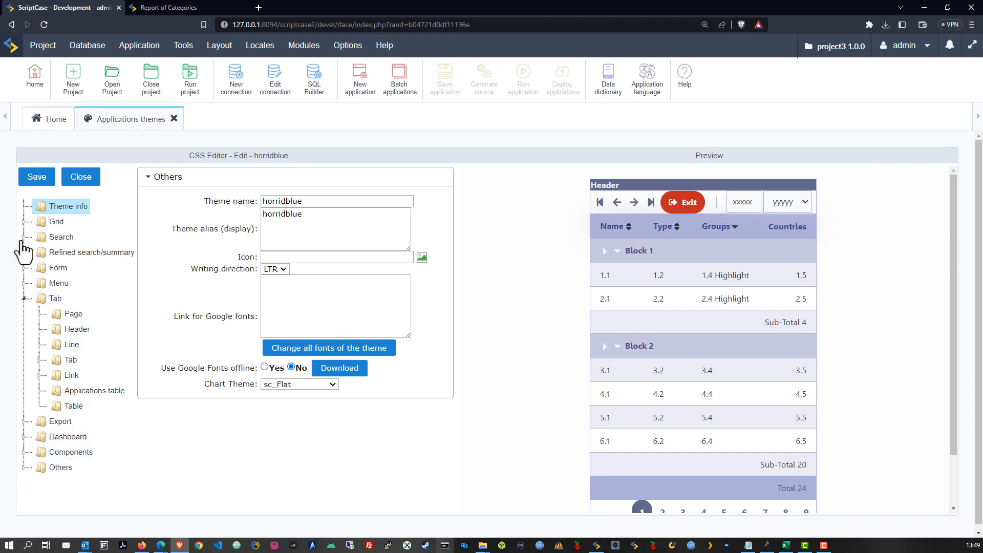
click(23, 221)
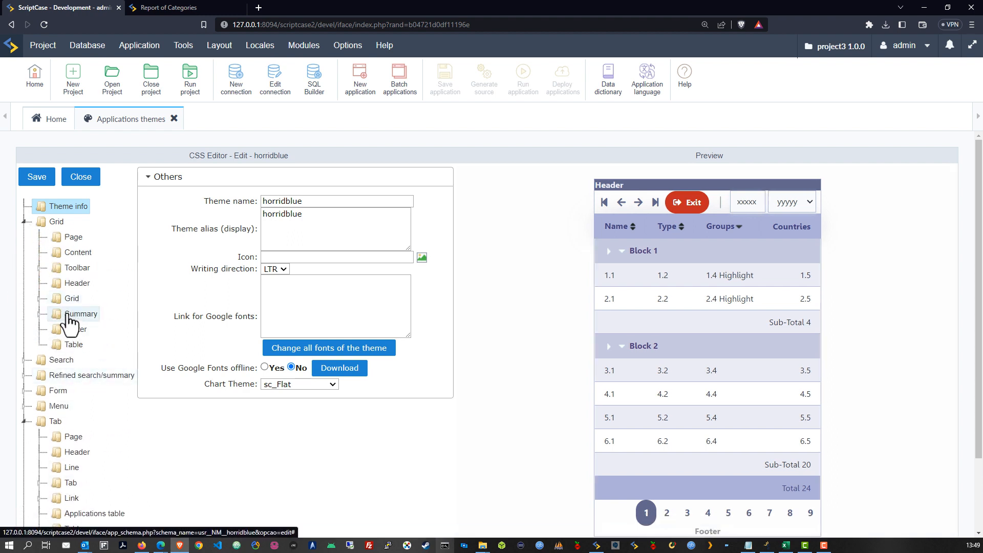
click(39, 298)
click(93, 317)
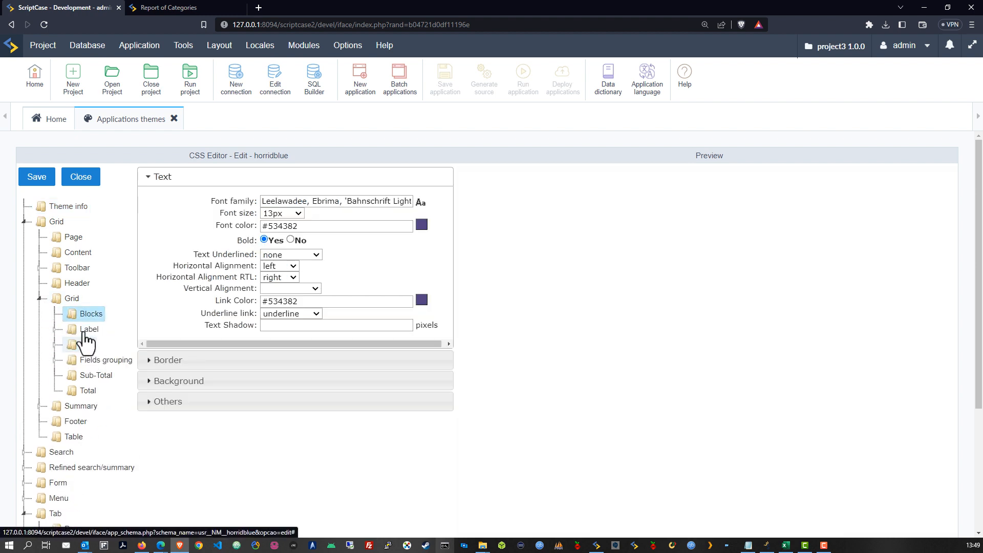
click(85, 331)
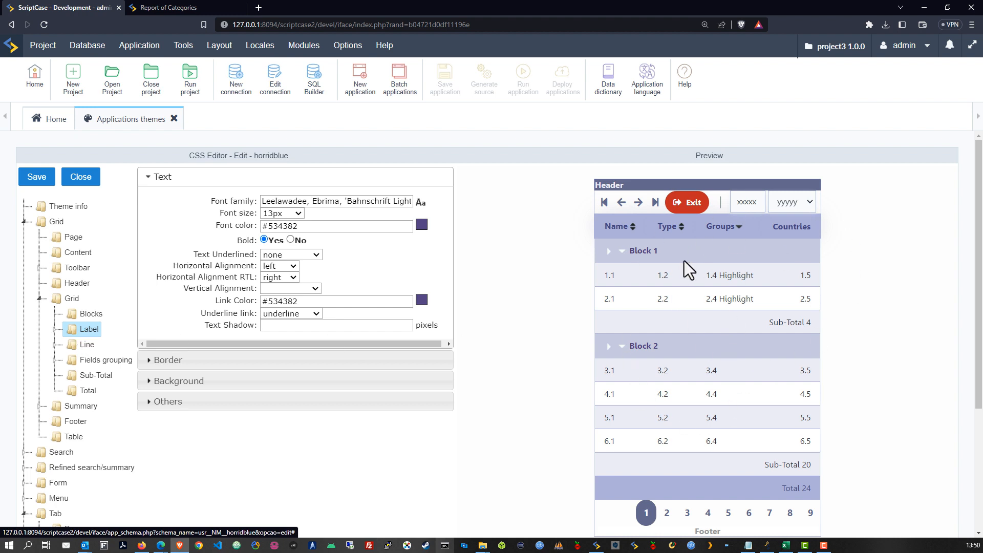
click(54, 329)
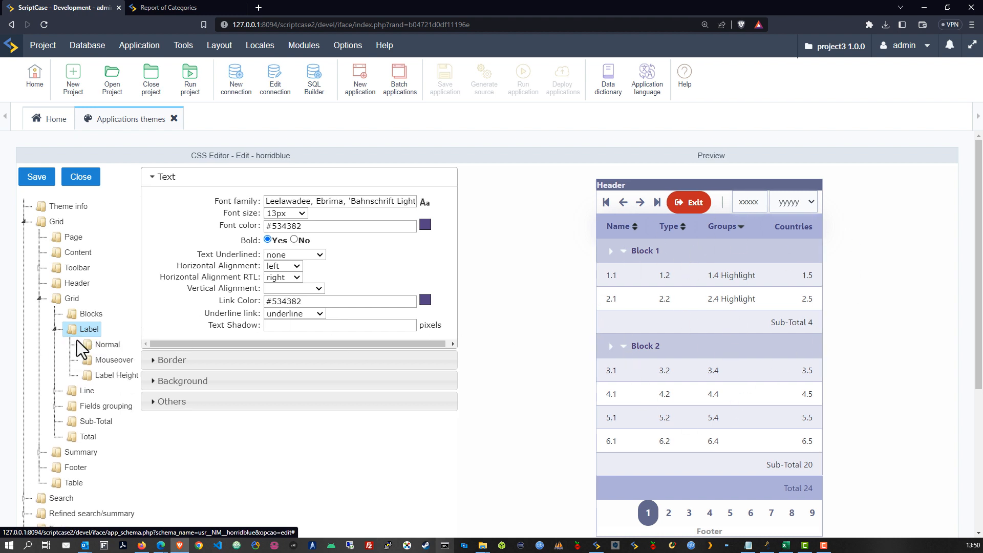
click(103, 344)
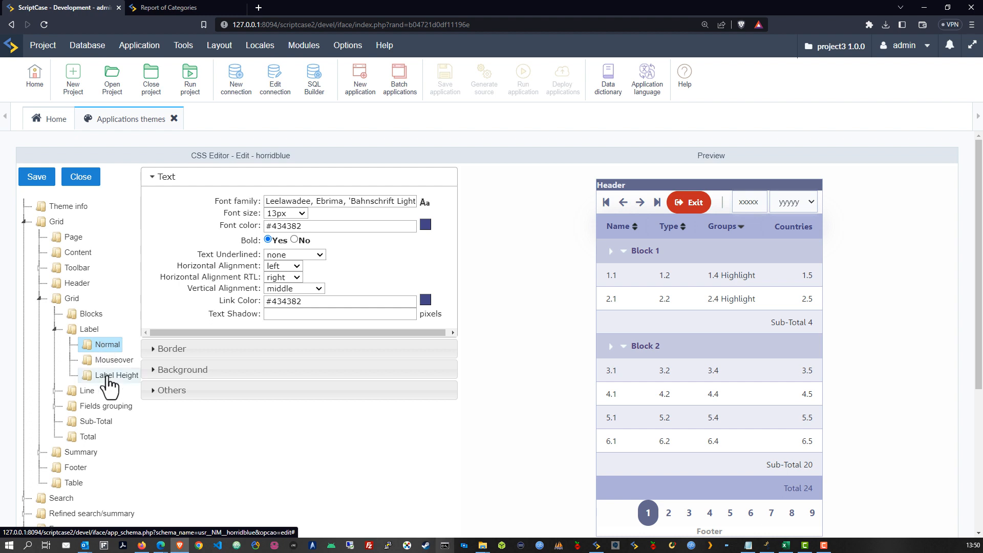
Compare the theme with the running Report of Categories, and close the advanced CSS editor.
click(204, 6)
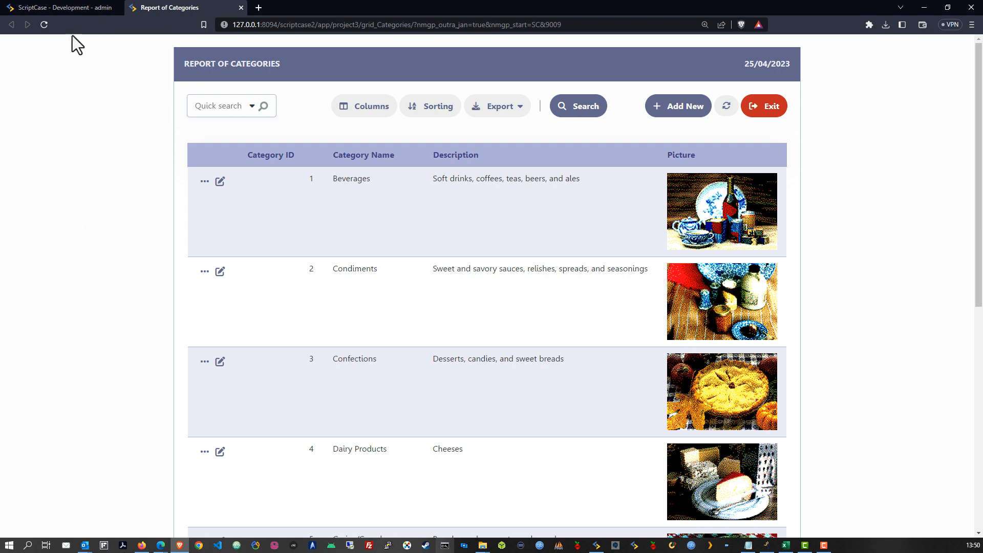
click(63, 6)
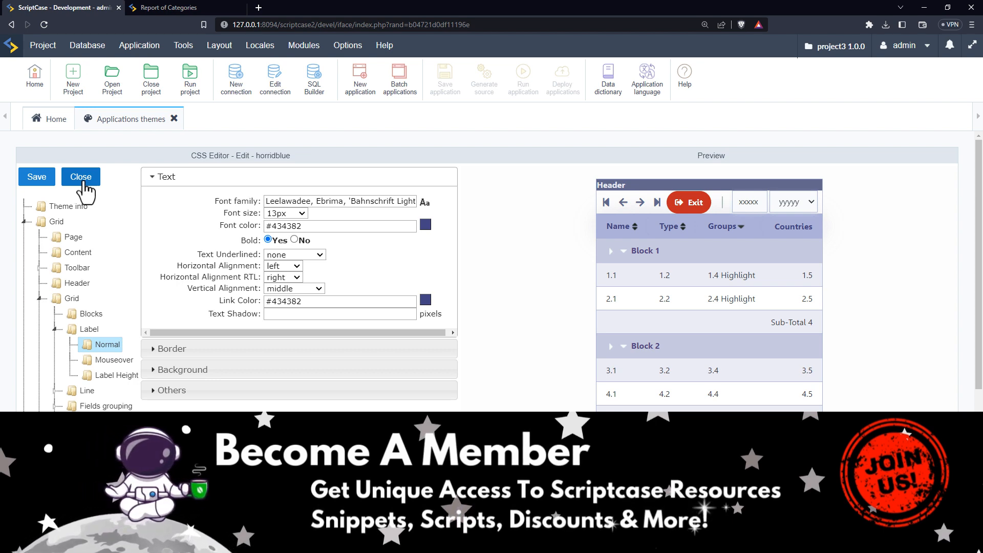
click(82, 184)
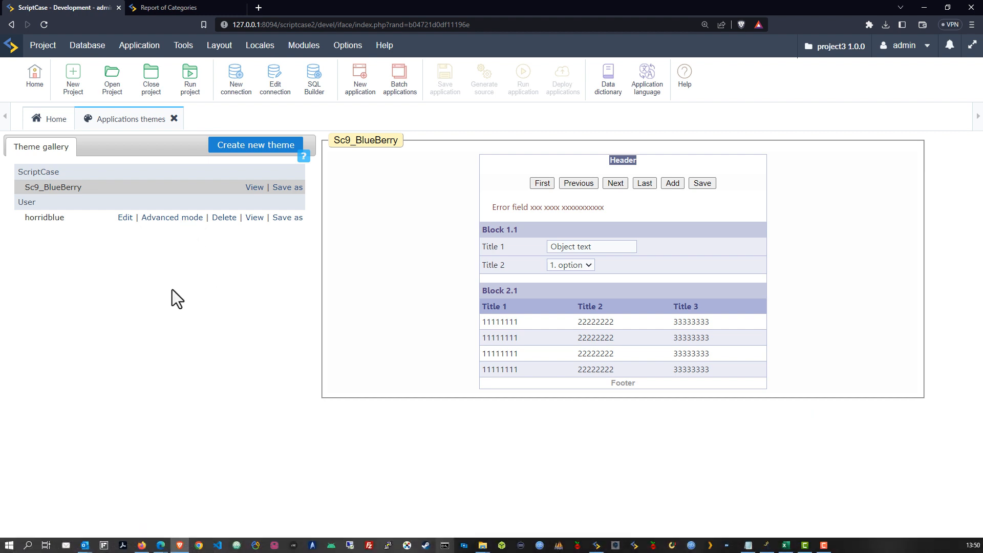
click(283, 218)
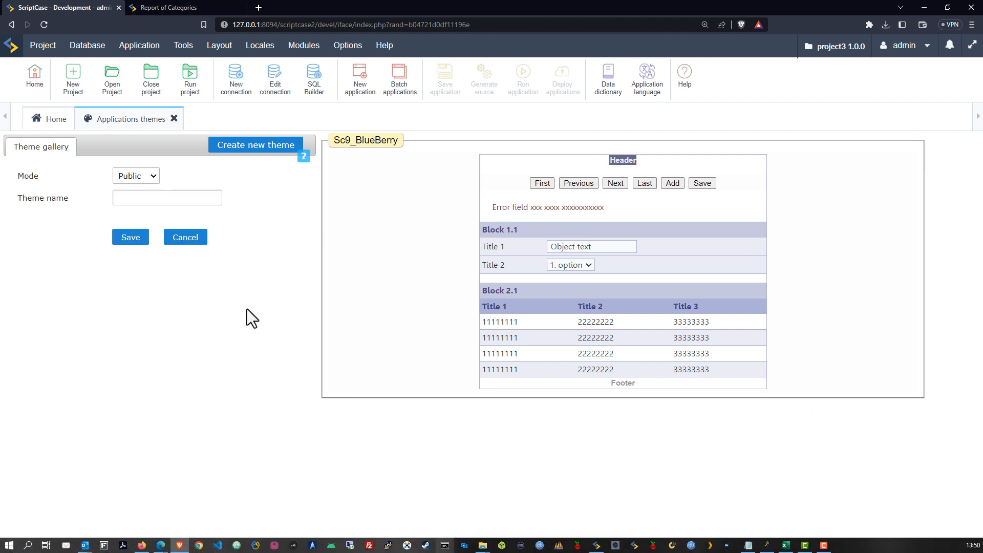
click(124, 178)
click(130, 210)
click(130, 200)
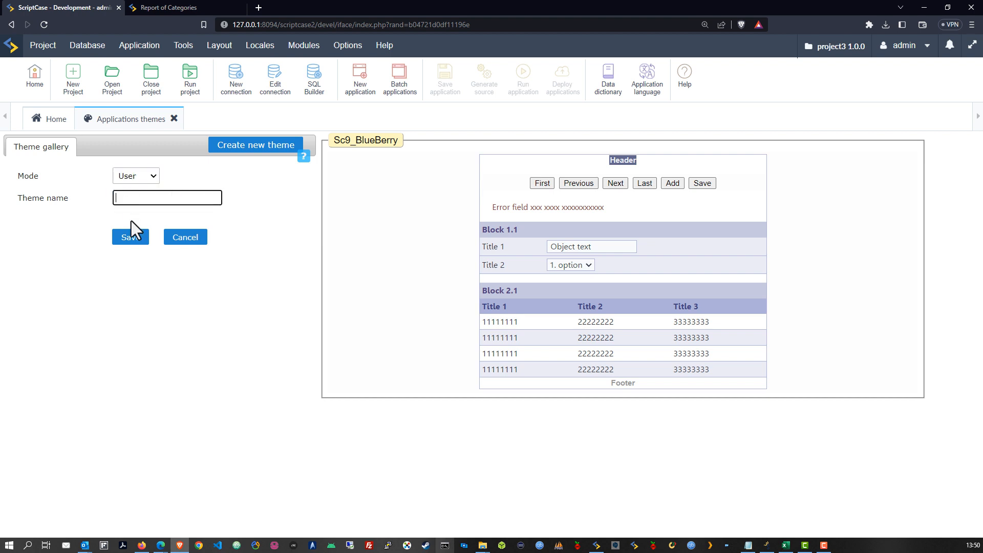
click(189, 241)
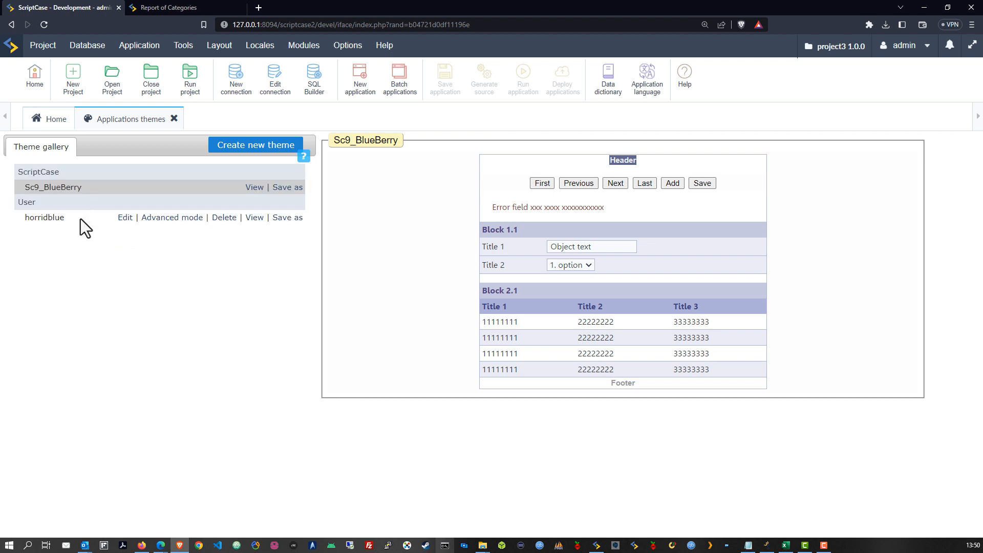
Open horridblue in advanced mode and examine the grid's Page, Content and Toolbar style elements.
drag(19, 219, 16, 220)
click(69, 382)
click(159, 223)
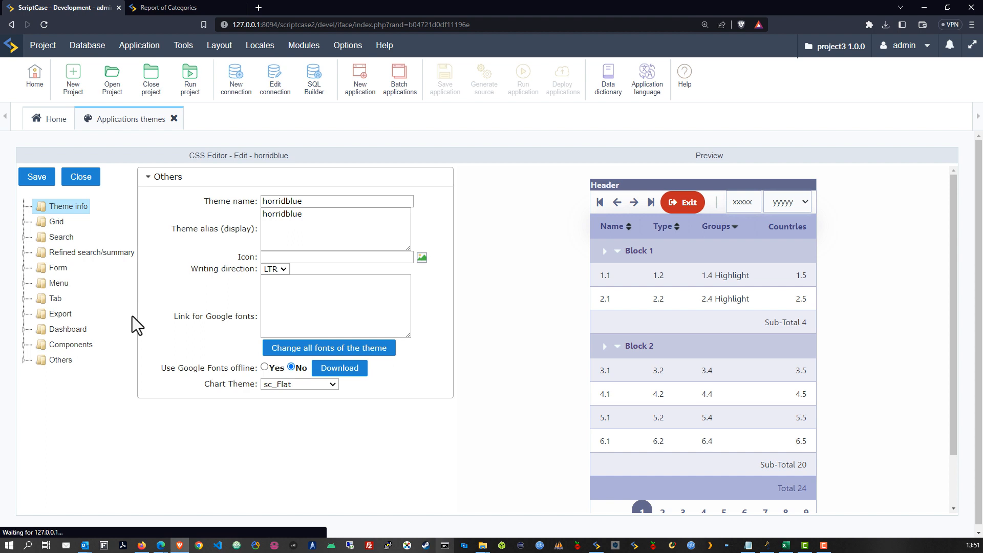
click(23, 221)
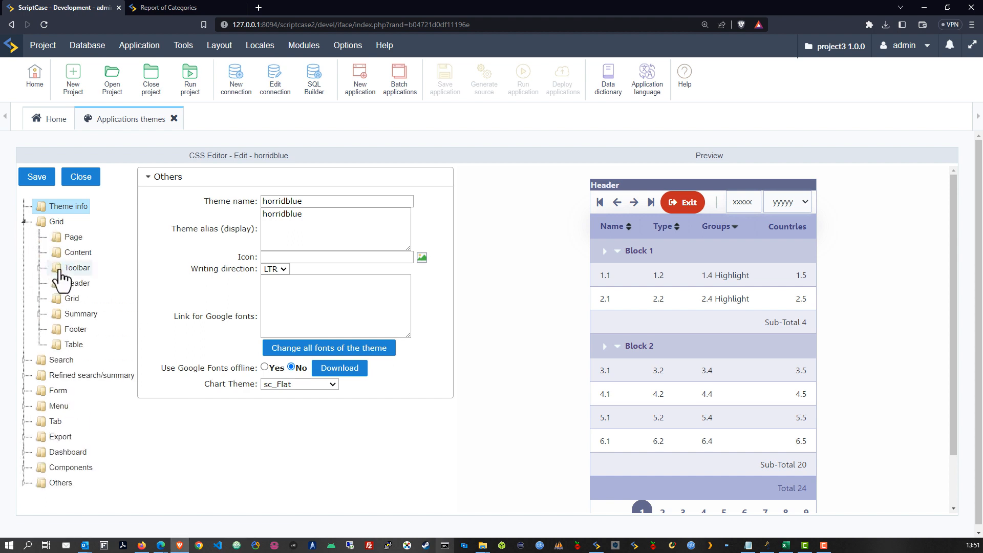
click(73, 238)
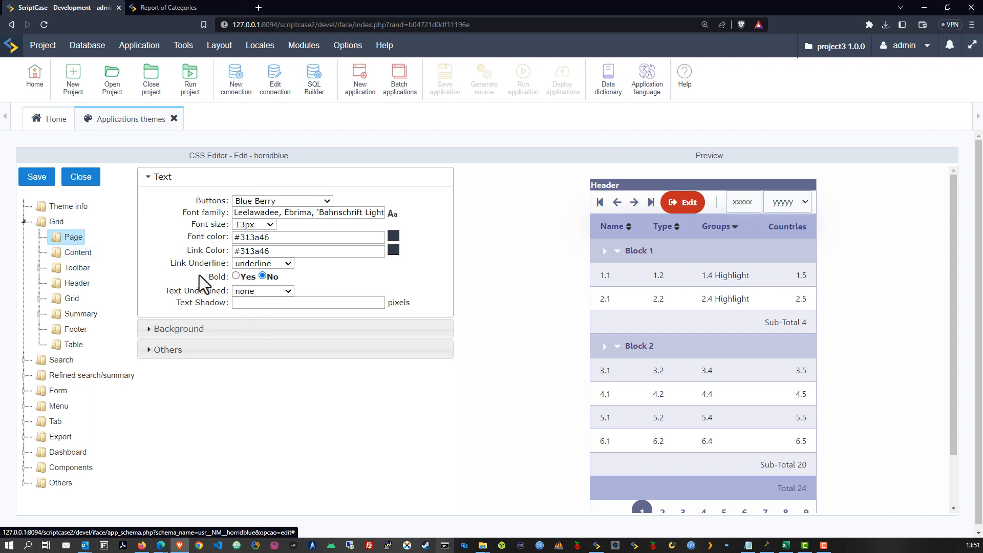
click(77, 252)
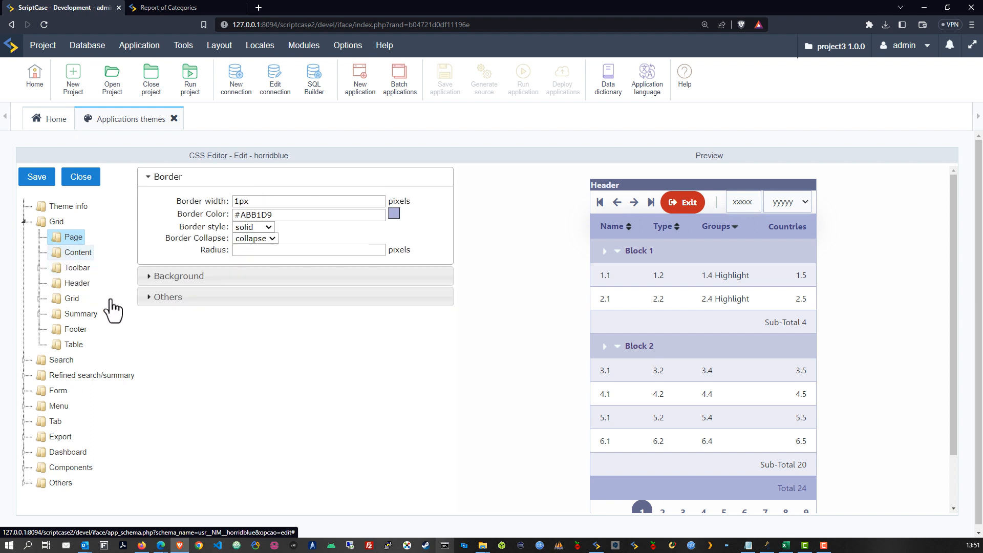
click(73, 268)
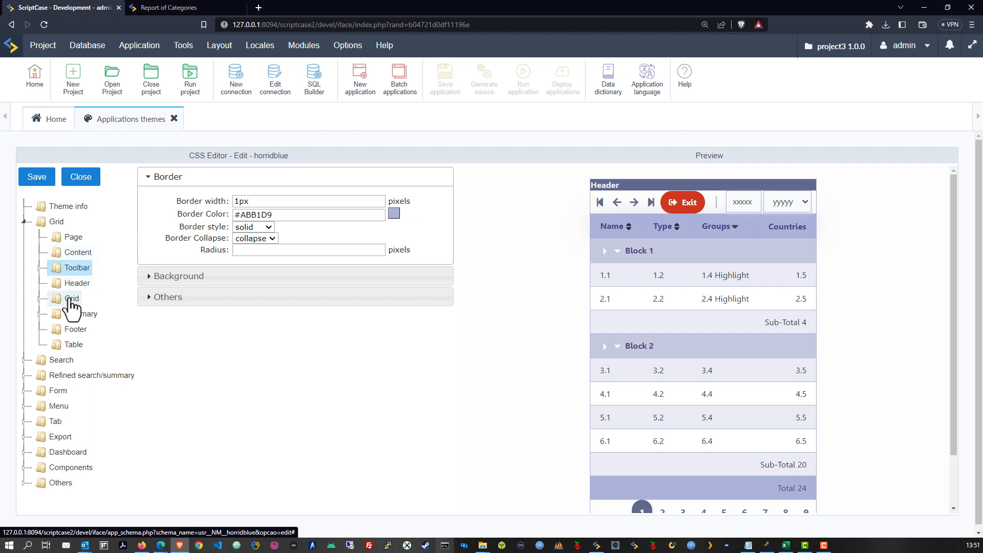
click(67, 238)
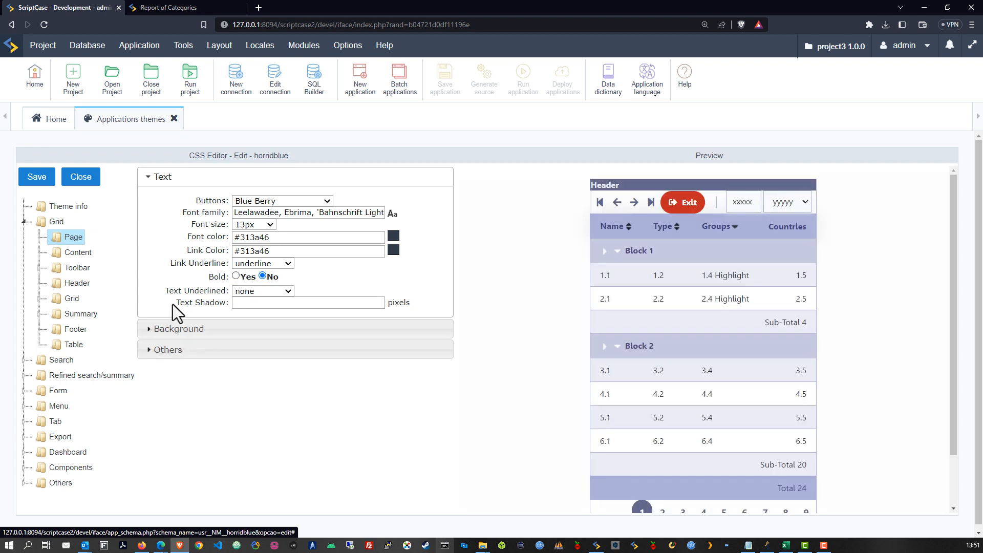
Review the button sets offered for horridblue's grid page in advanced mode, and check its Content settings in the simple theme editor.
double_click(196, 200)
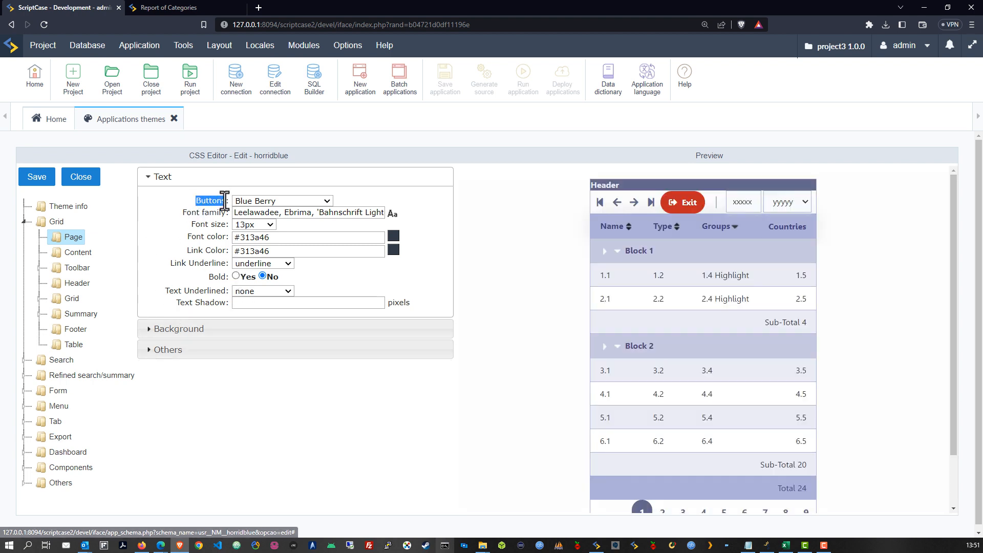
click(23, 360)
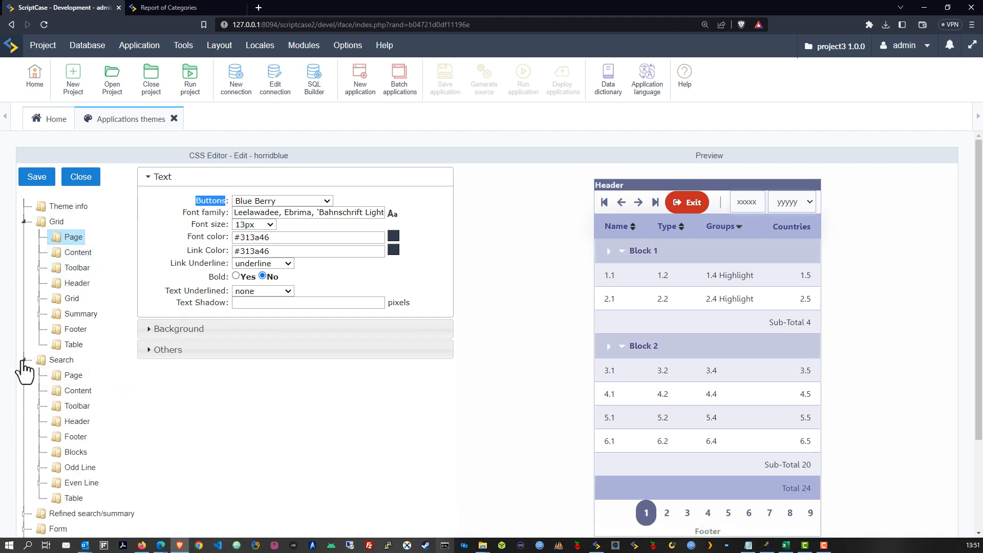
click(24, 360)
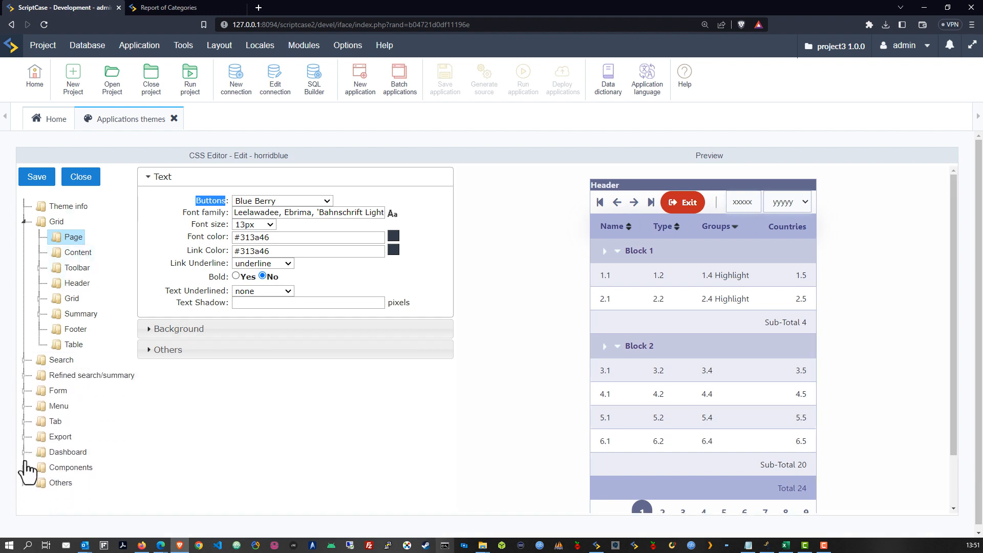
click(250, 202)
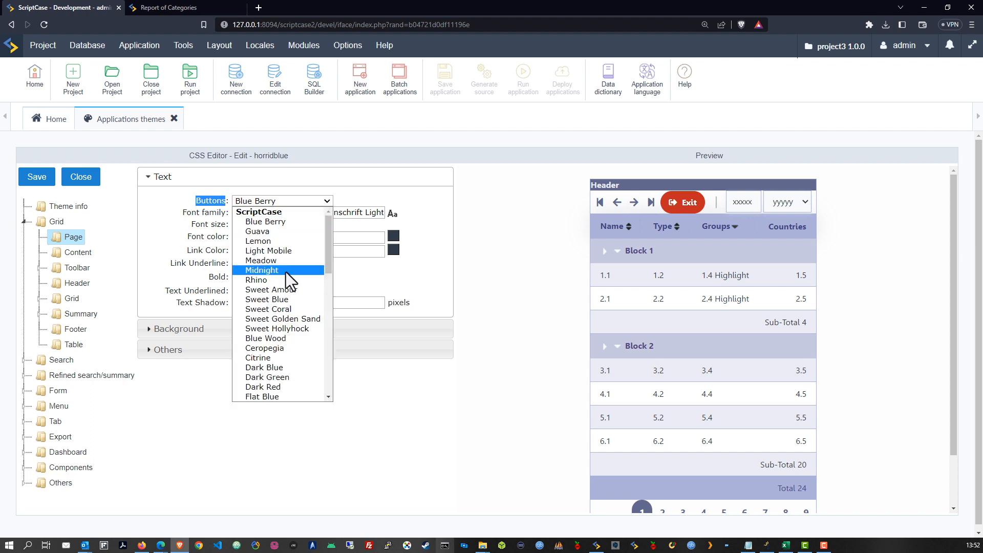
drag(326, 241, 321, 375)
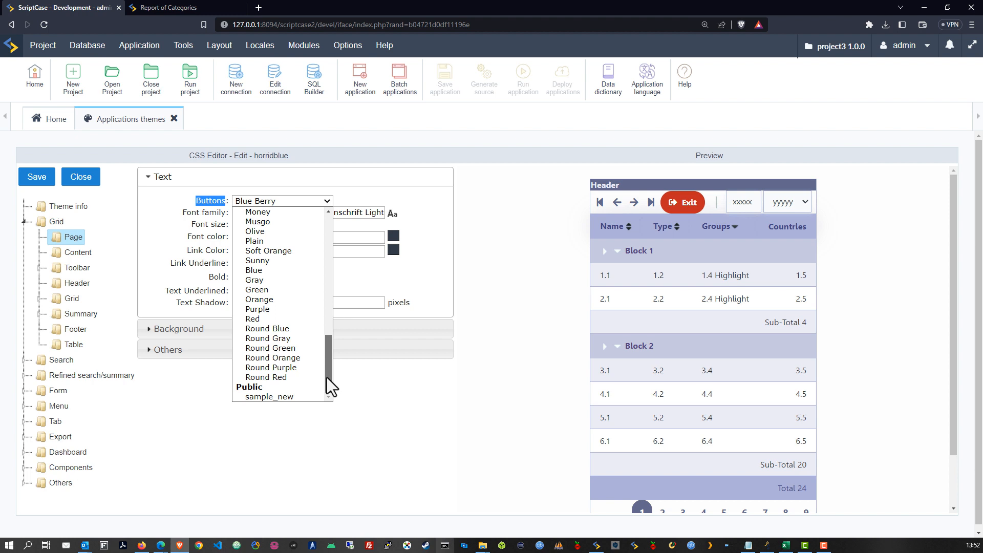
drag(328, 379, 337, 229)
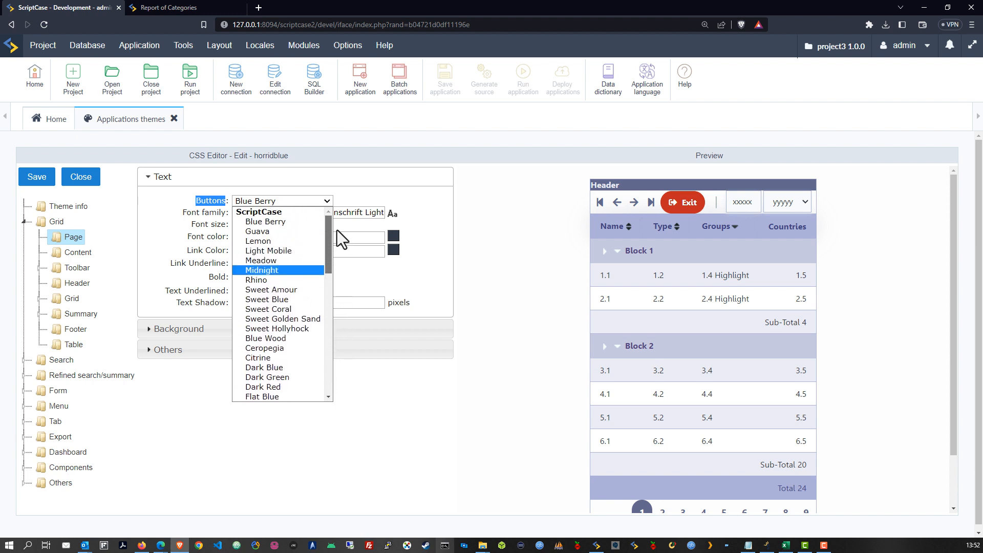
click(380, 275)
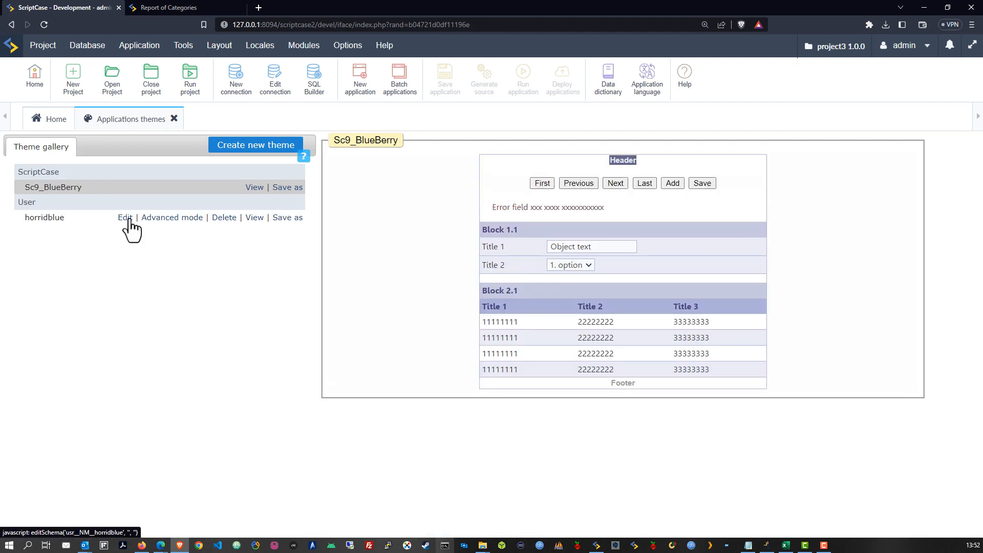
click(125, 218)
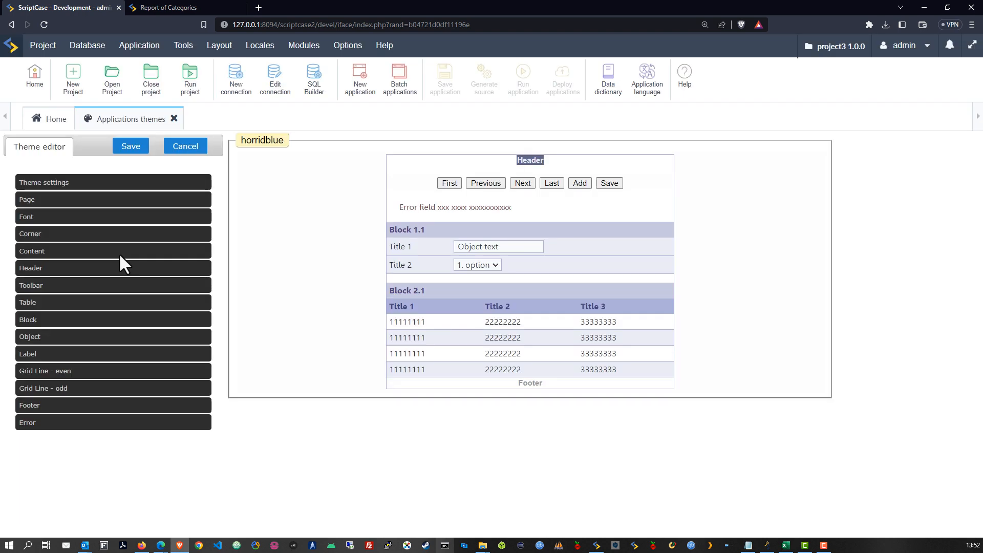
click(32, 252)
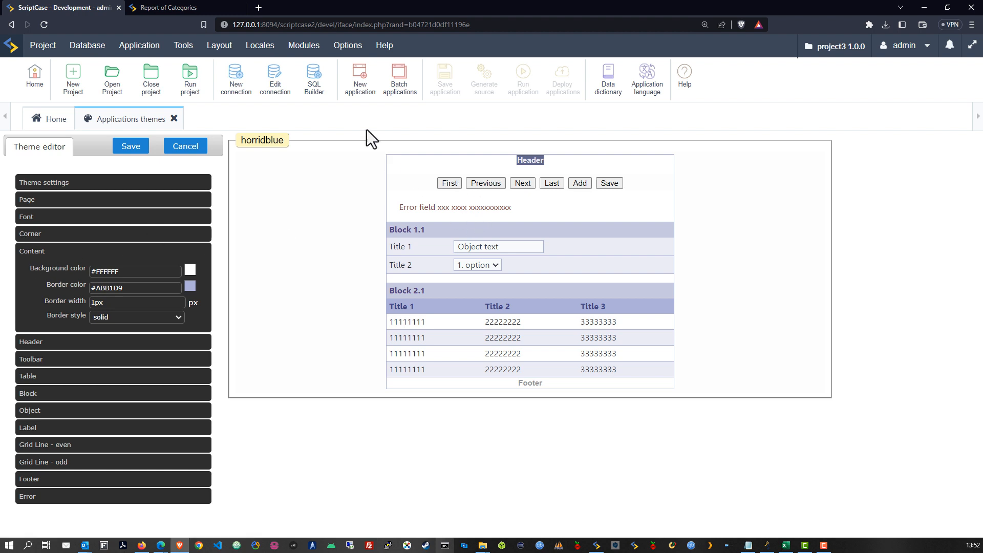
Open the button themes manager and preview the Round Blue button set.
mouse_move(210, 51)
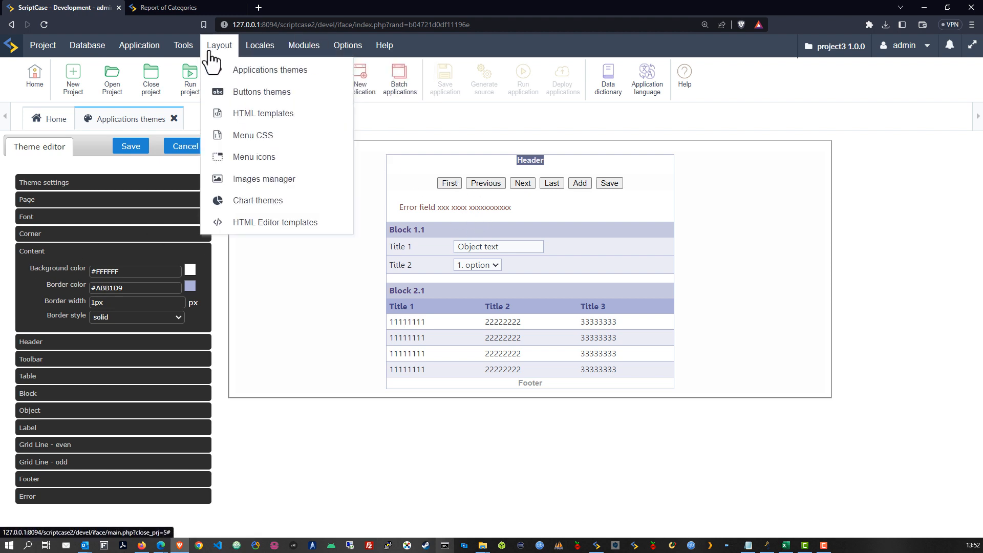
click(239, 94)
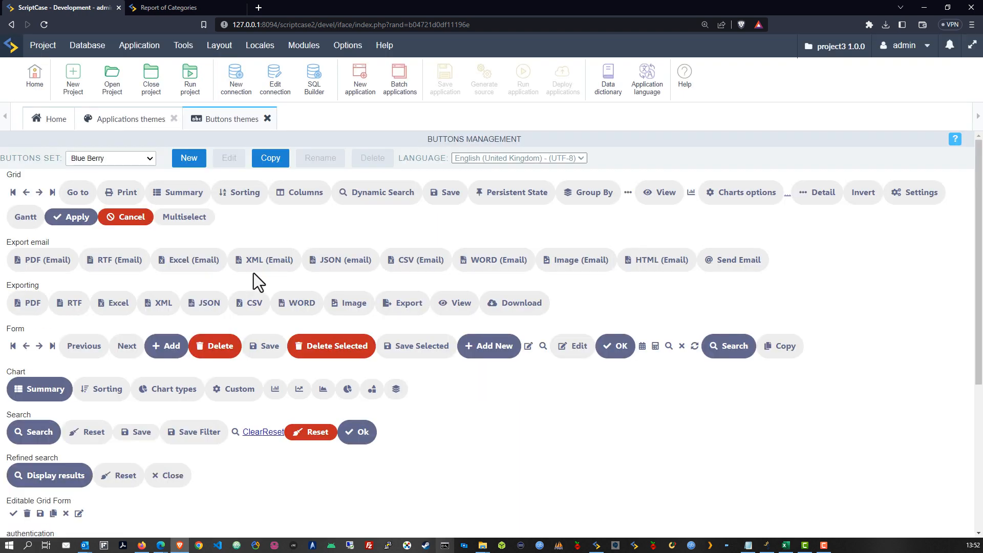
click(139, 160)
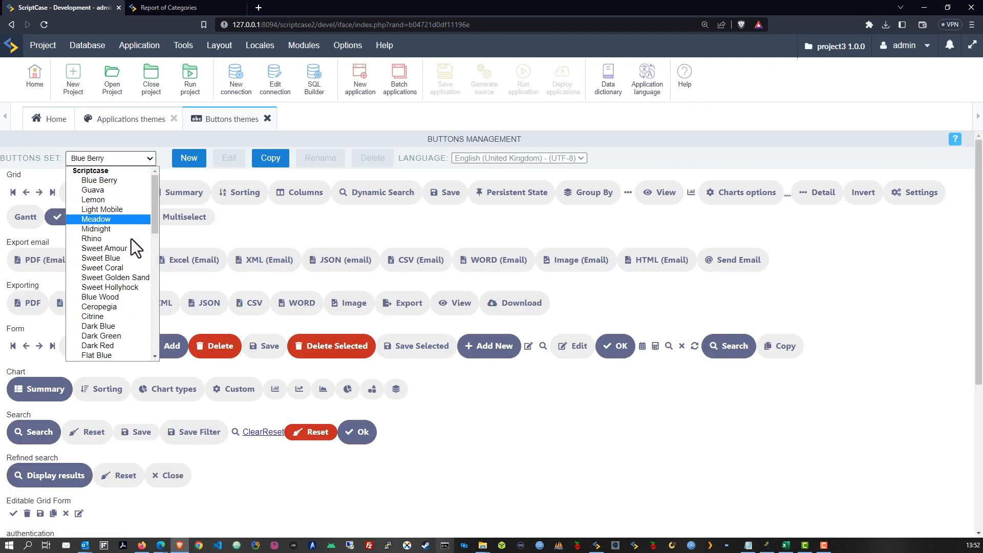
scroll(128, 256, down, 8)
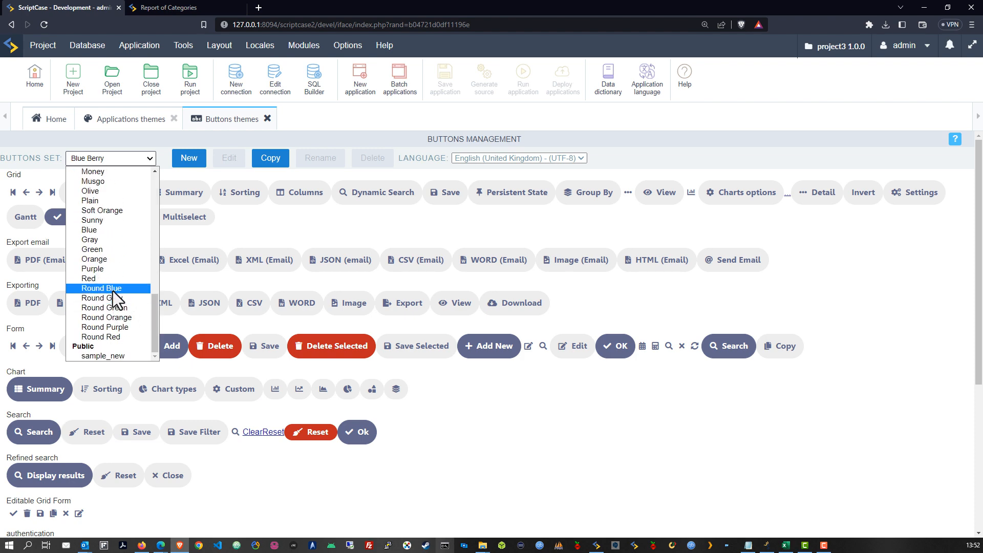
click(117, 291)
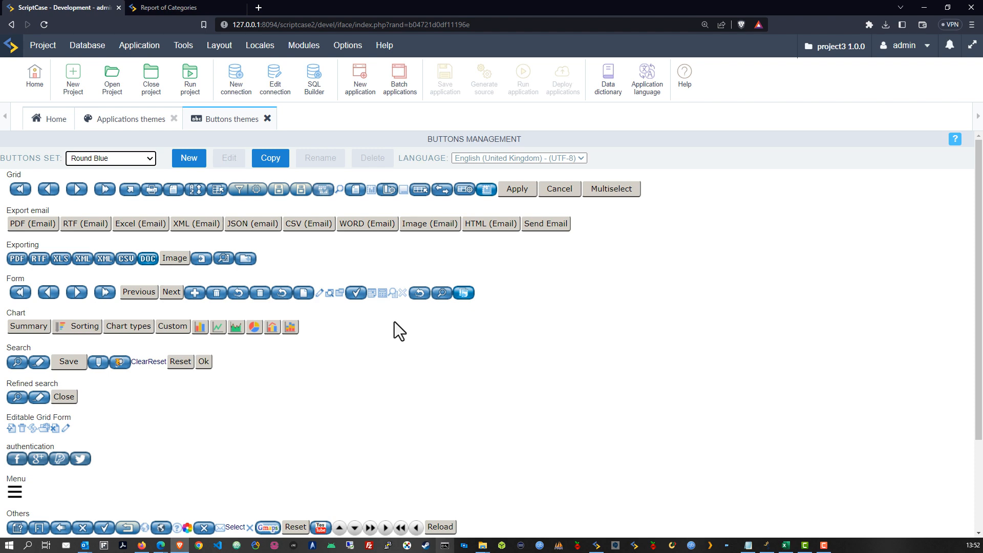
Copy the Lemon button set as sample_test with User scope.
click(108, 158)
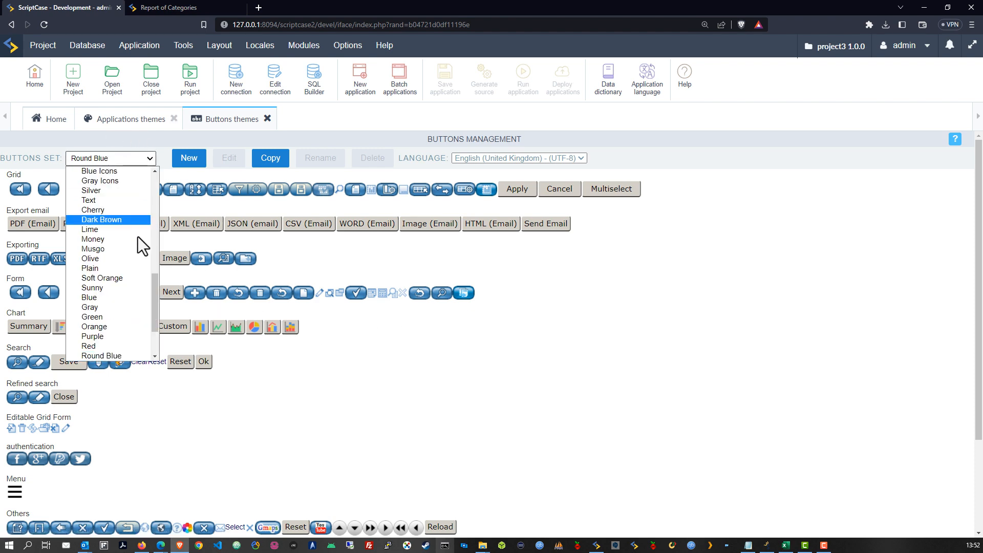
click(97, 200)
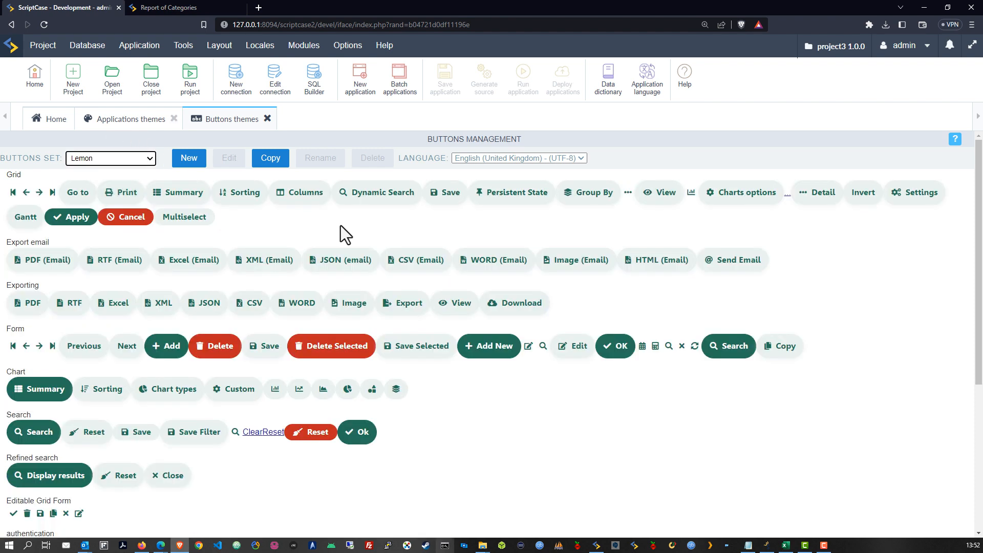
click(276, 159)
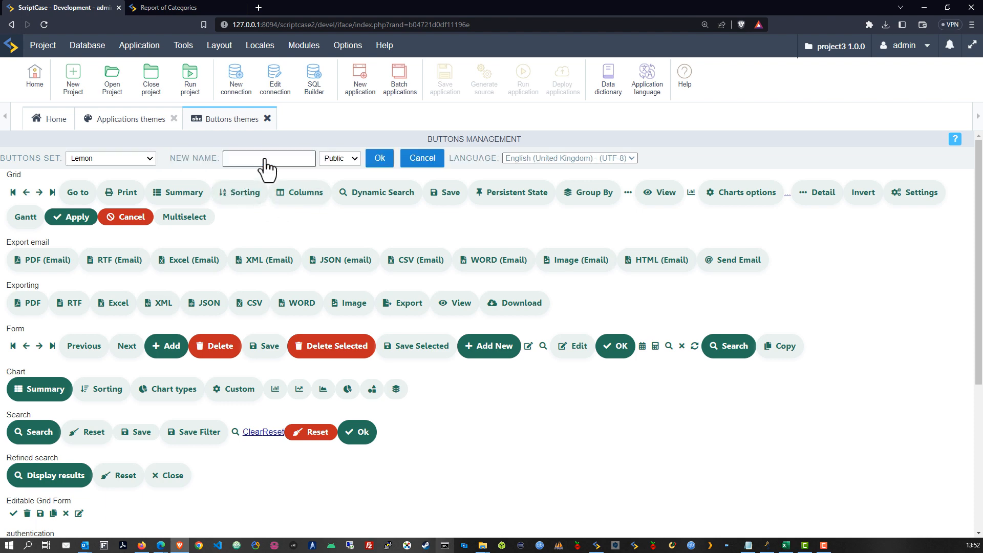
click(267, 160)
click(344, 159)
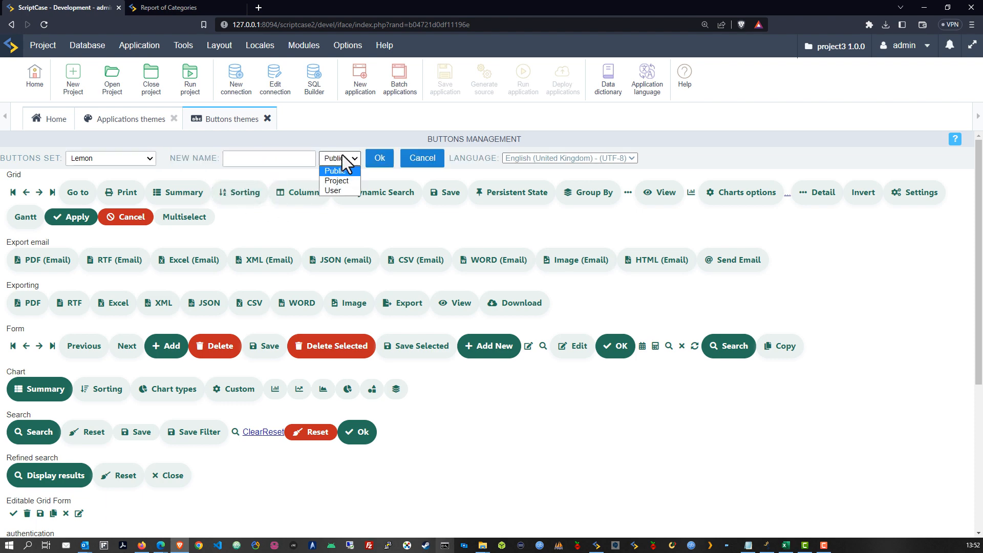
click(337, 191)
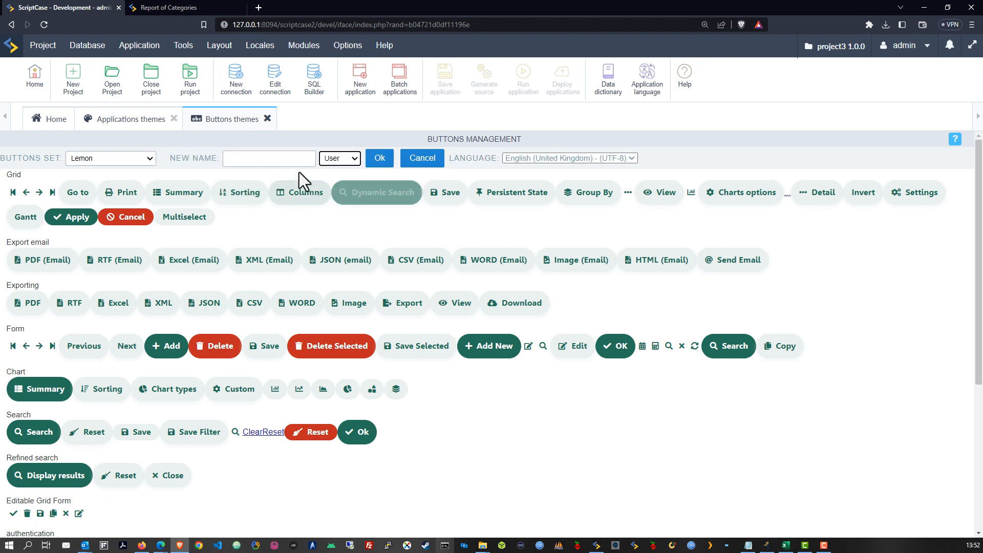
click(256, 161)
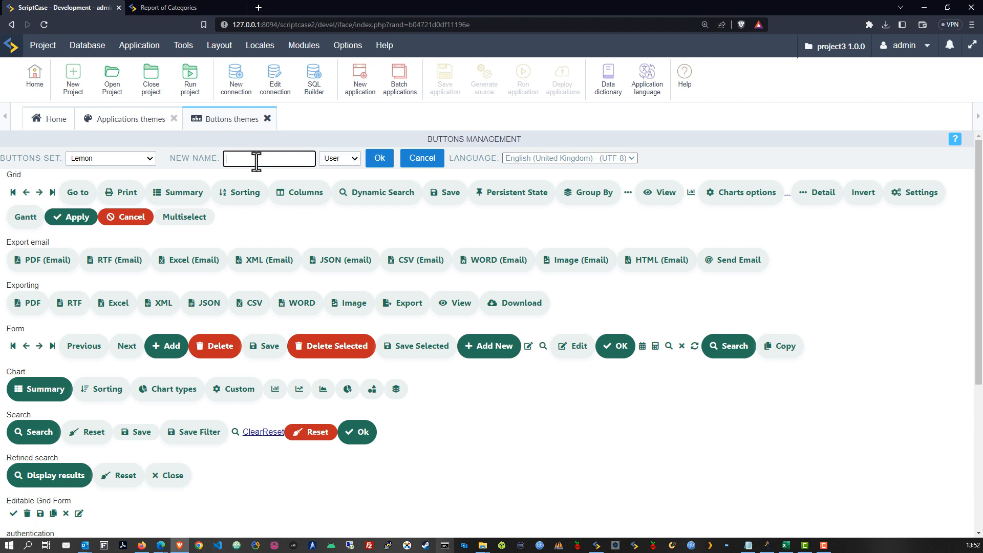
text(sample_test)
click(380, 158)
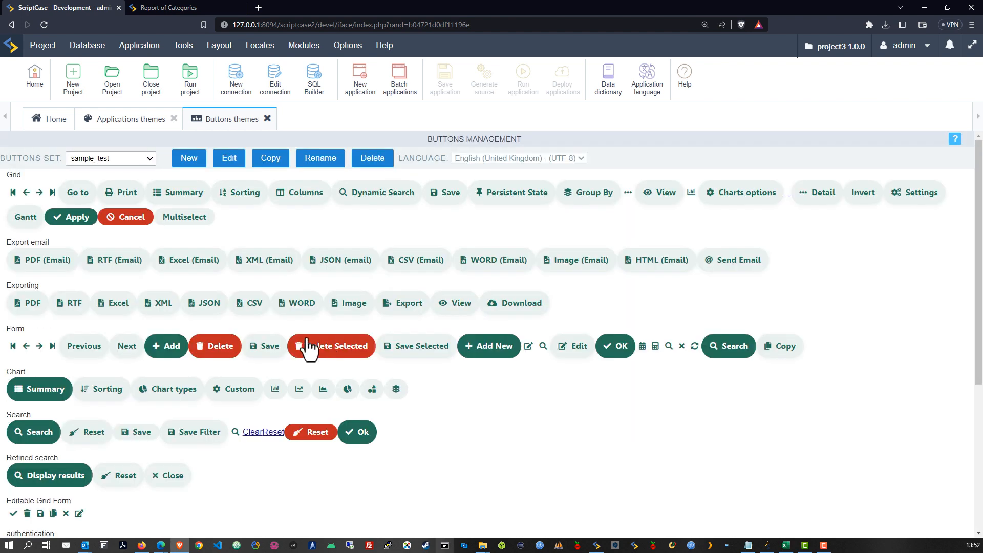
Open the sample_test button set for editing and examine its Grid button definitions.
click(229, 158)
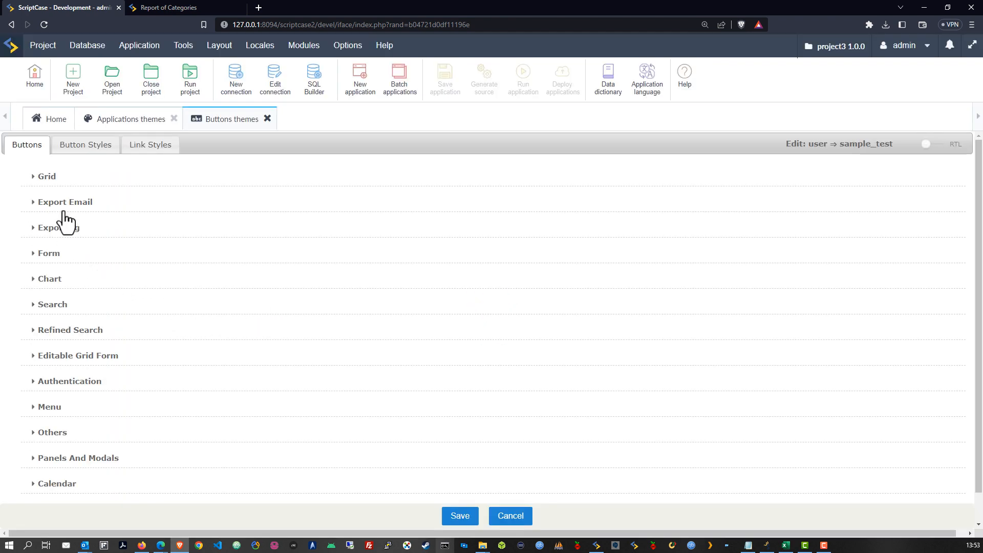
click(32, 182)
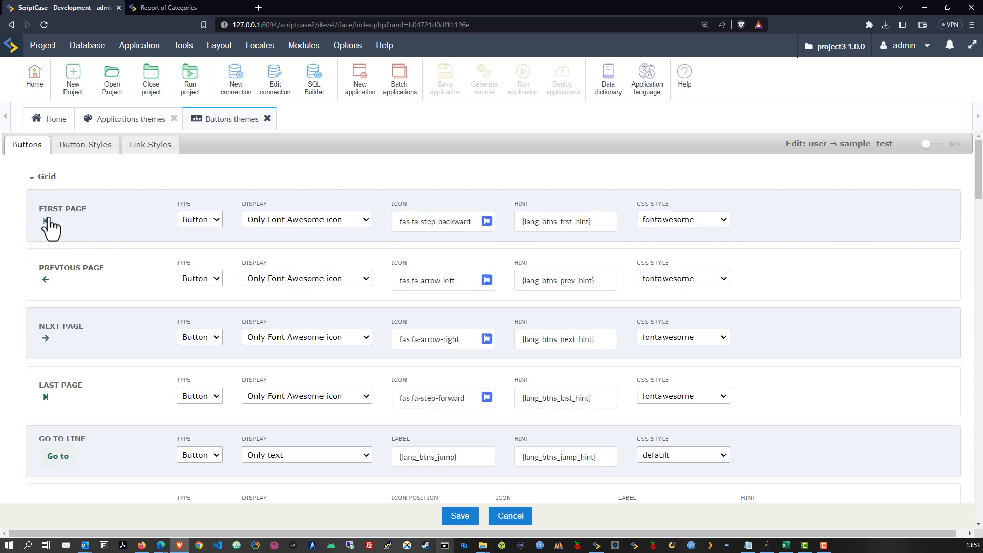
scroll(71, 307, down, 3)
scroll(61, 364, down, 3)
scroll(75, 386, up, 6)
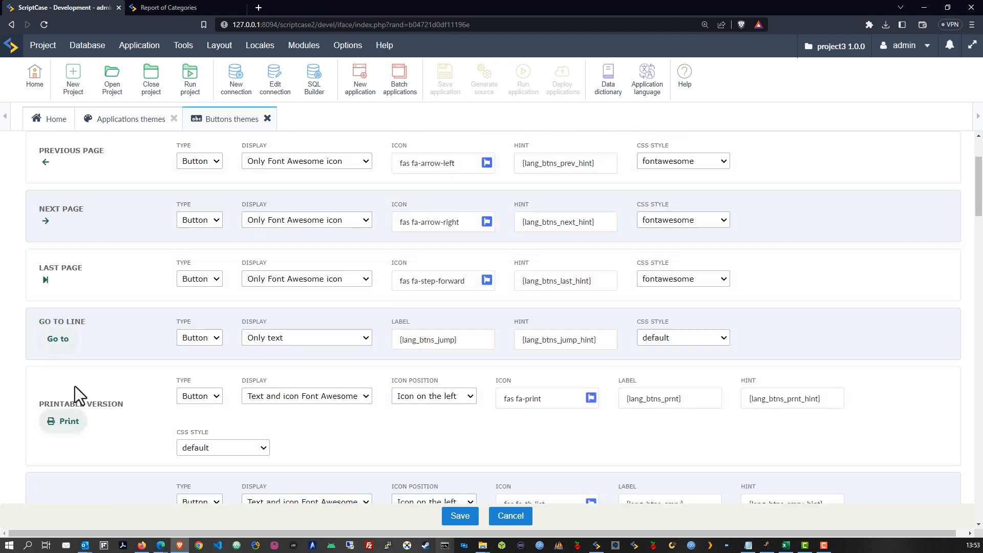
scroll(45, 234, up, 1)
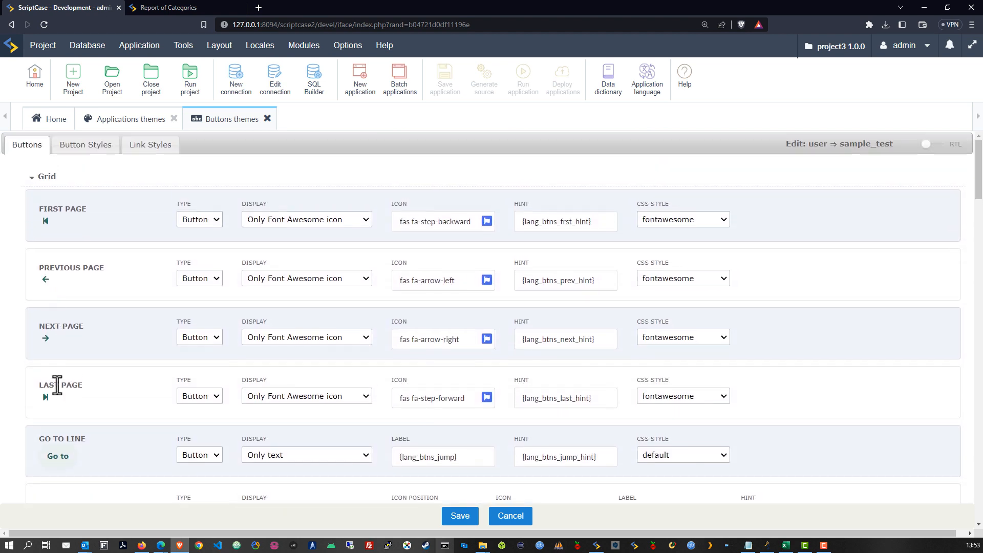
Review the type, display and CSS style options offered for the First Page button, and collapse the Grid group.
click(204, 221)
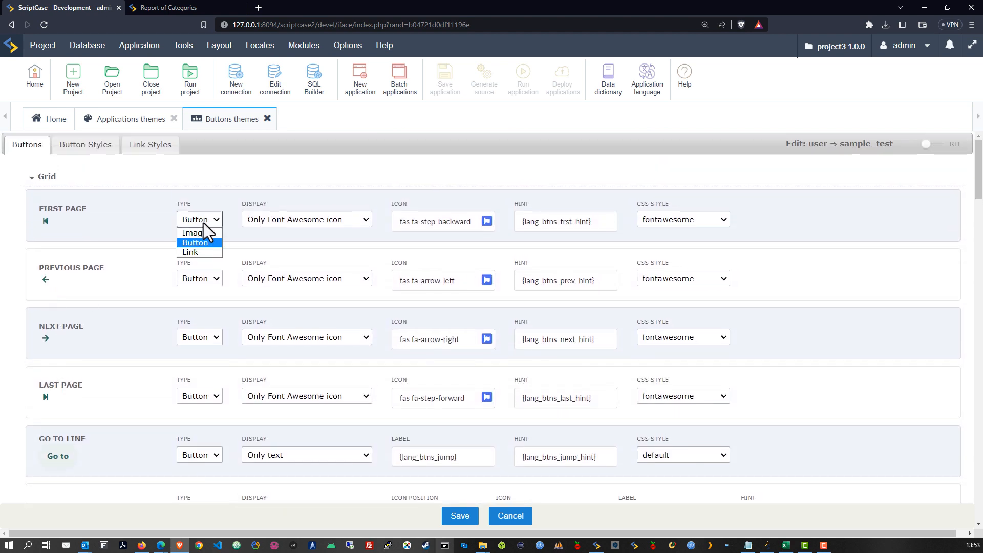
click(277, 236)
click(290, 220)
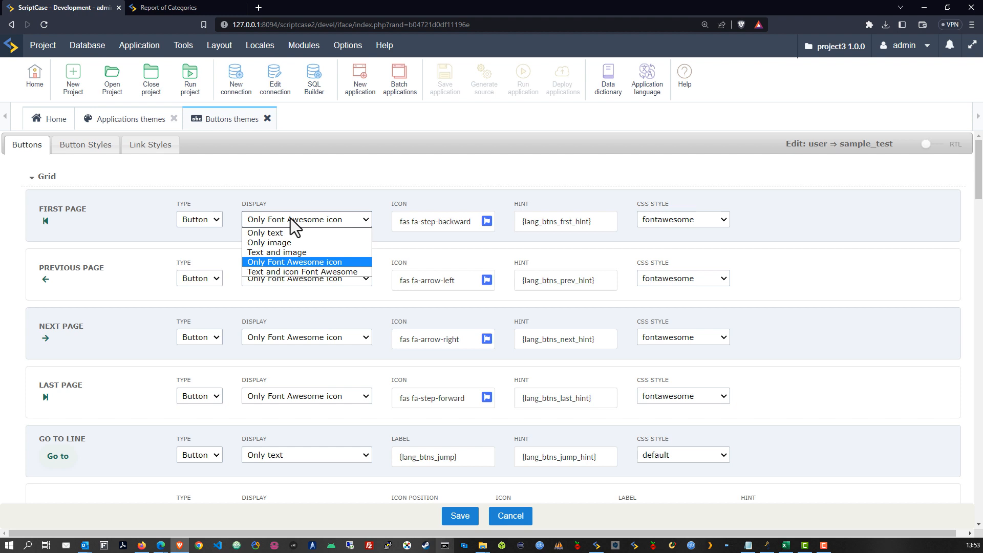
click(430, 182)
click(429, 181)
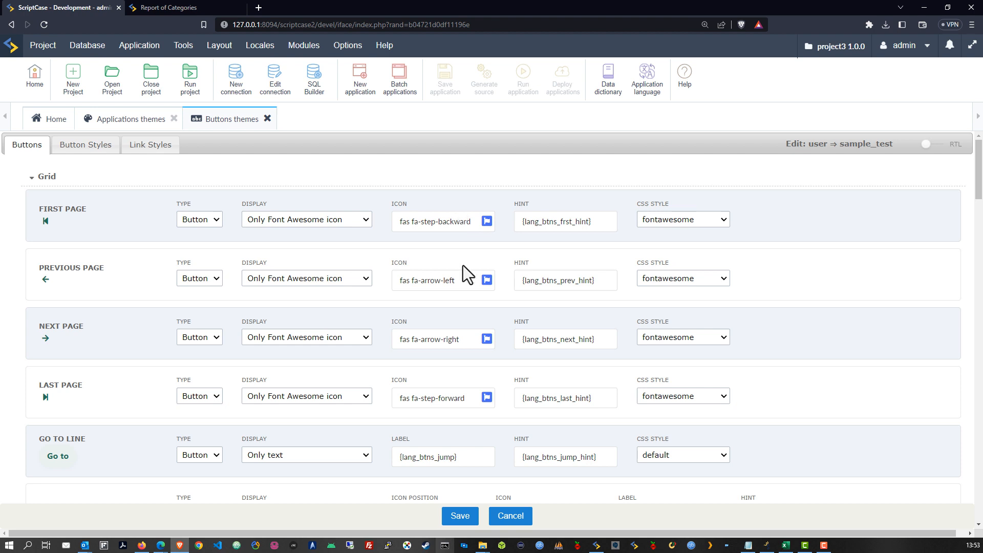
click(688, 219)
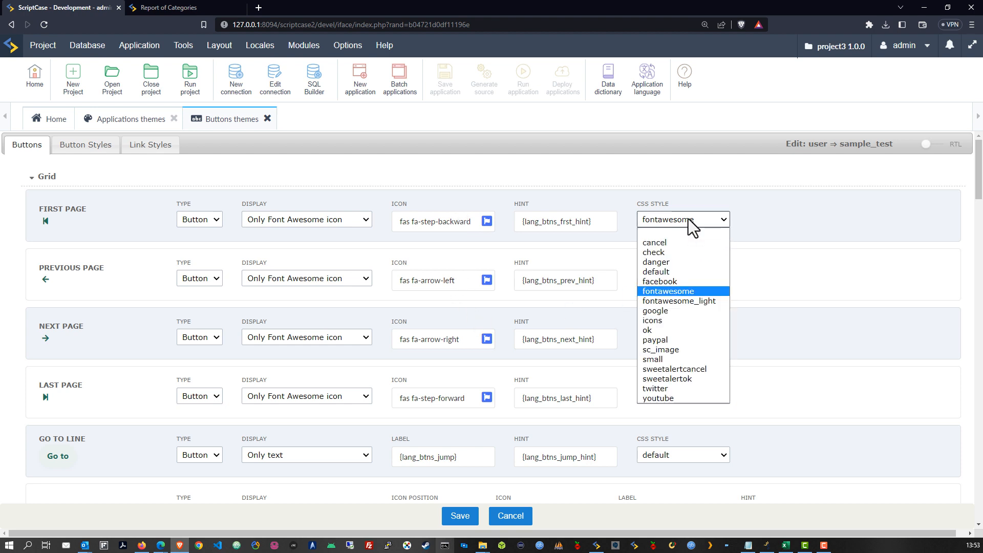
click(572, 182)
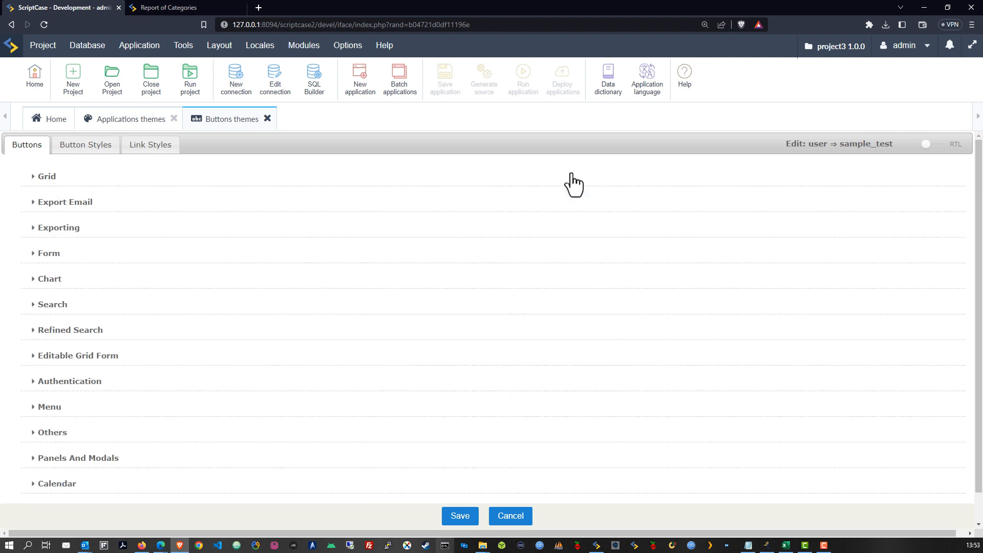
Examine the default button style of sample_test, including its Button Hover settings, and check the set's link styles.
click(74, 146)
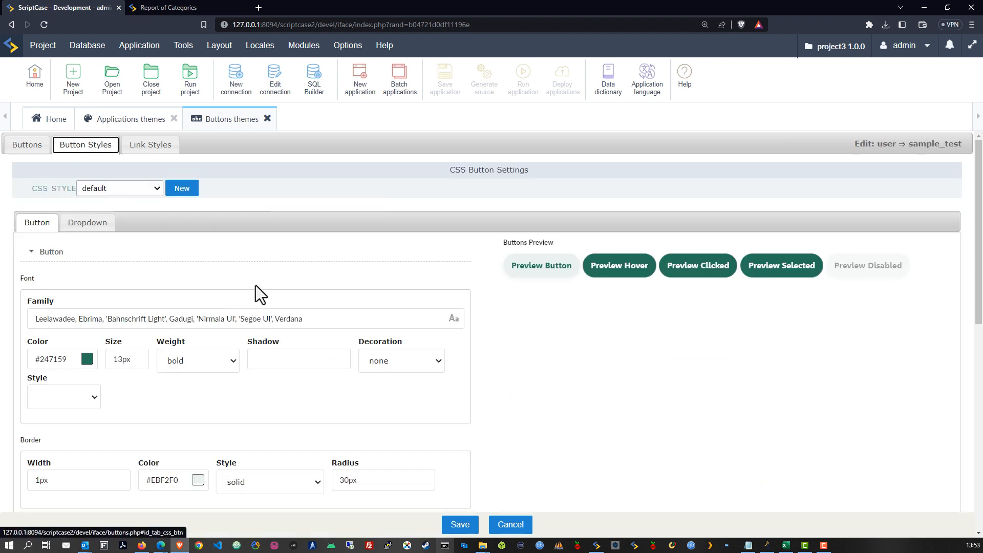
scroll(434, 279, down, 2)
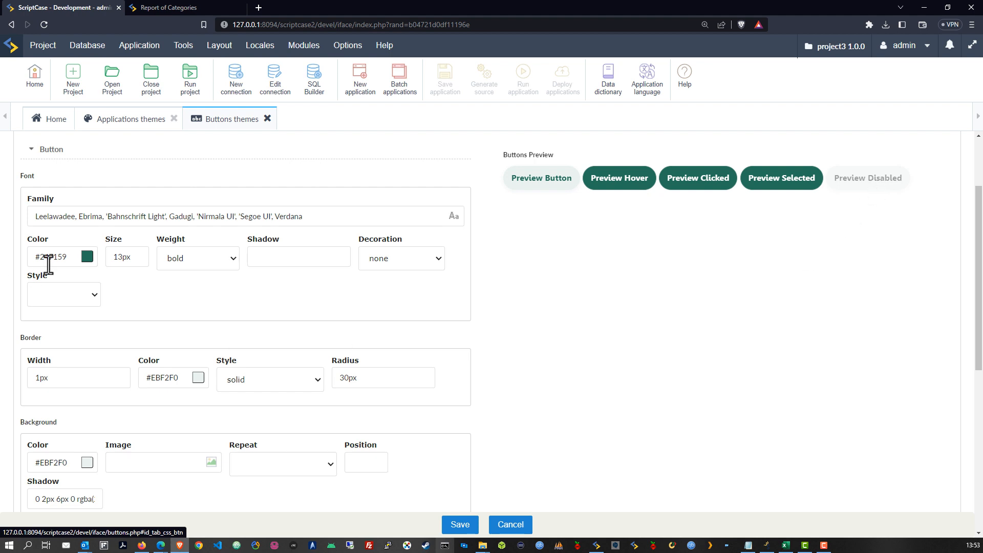
scroll(81, 382, down, 3)
scroll(77, 465, down, 4)
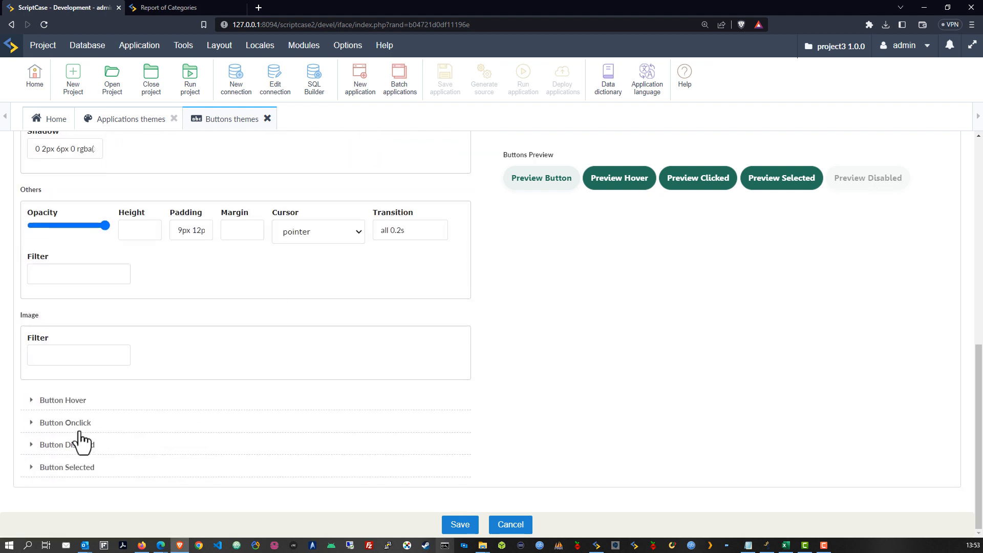
click(61, 403)
scroll(280, 377, up, 7)
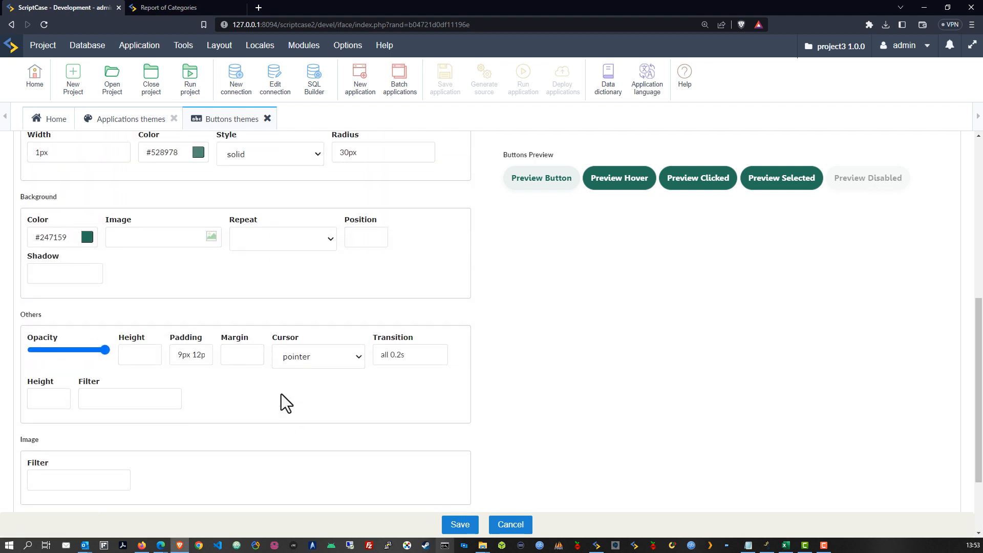
scroll(506, 371, up, 1)
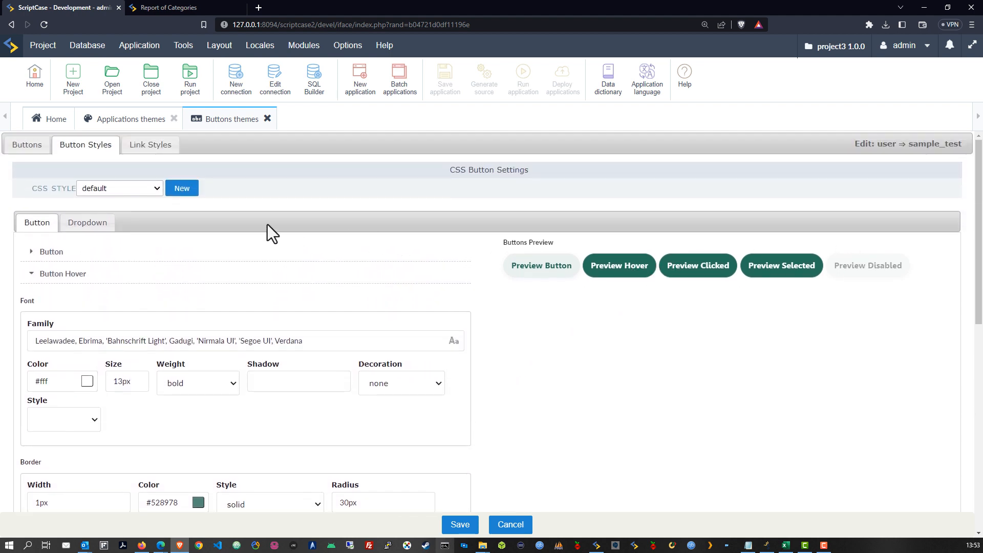
click(139, 147)
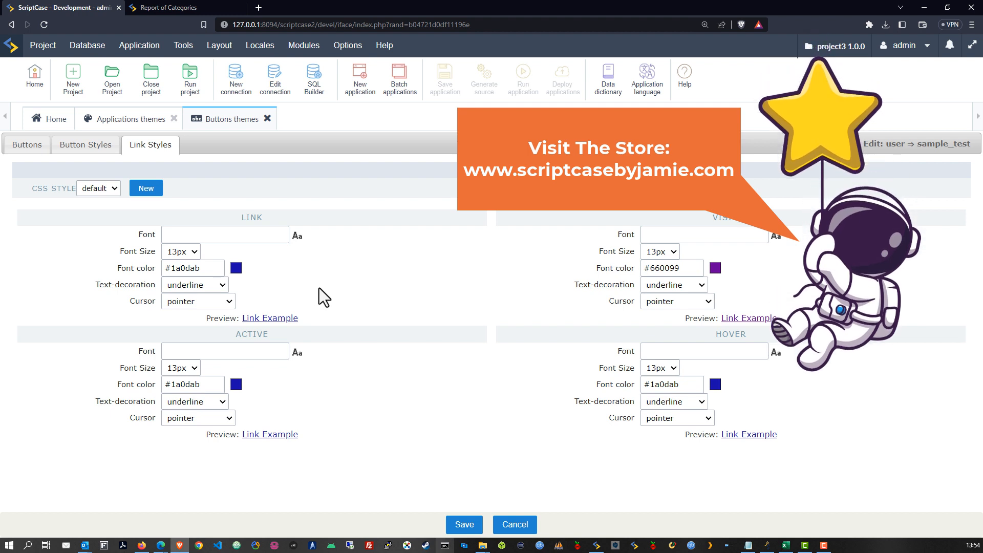
Return to the application themes, cancel the open horridblue edit, and reopen the theme in the simple editor.
click(123, 119)
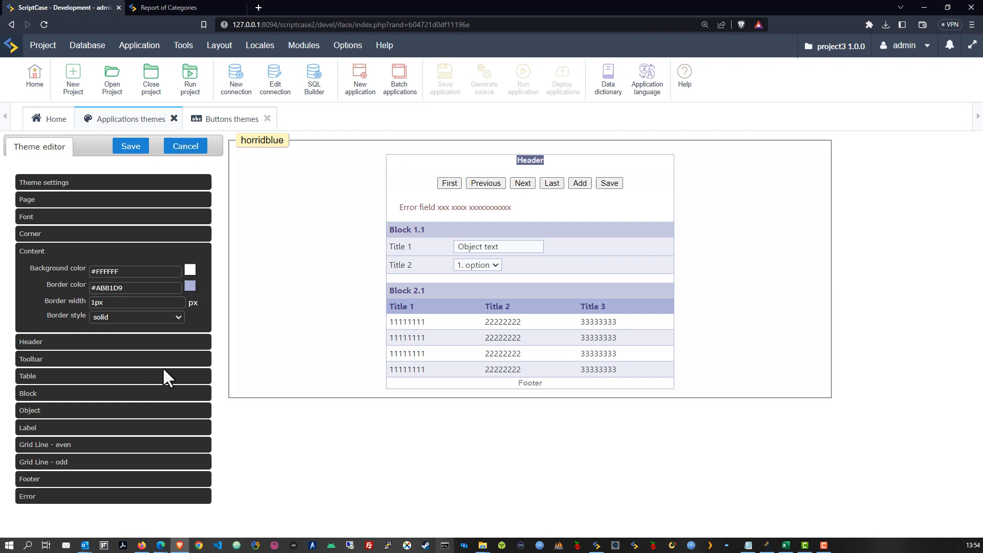
click(186, 147)
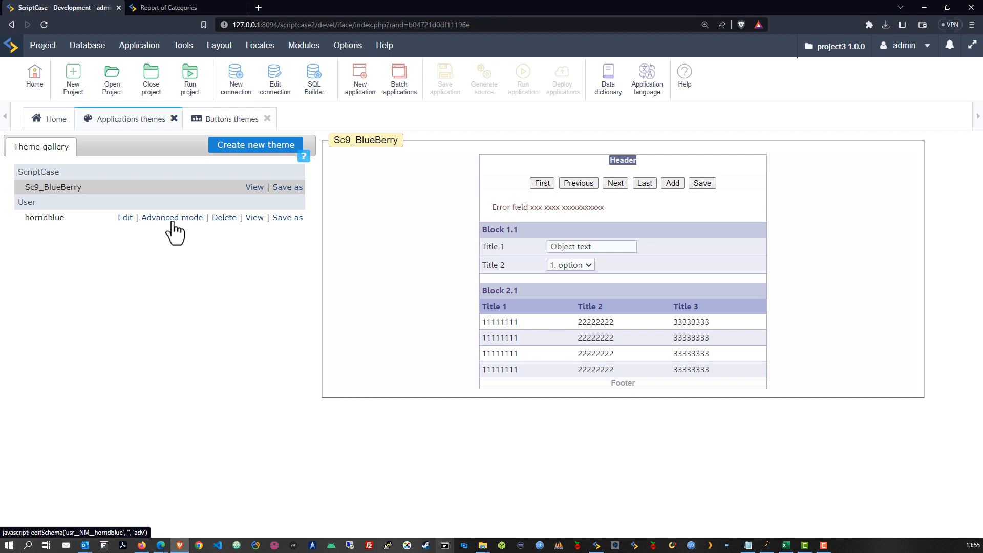
click(124, 218)
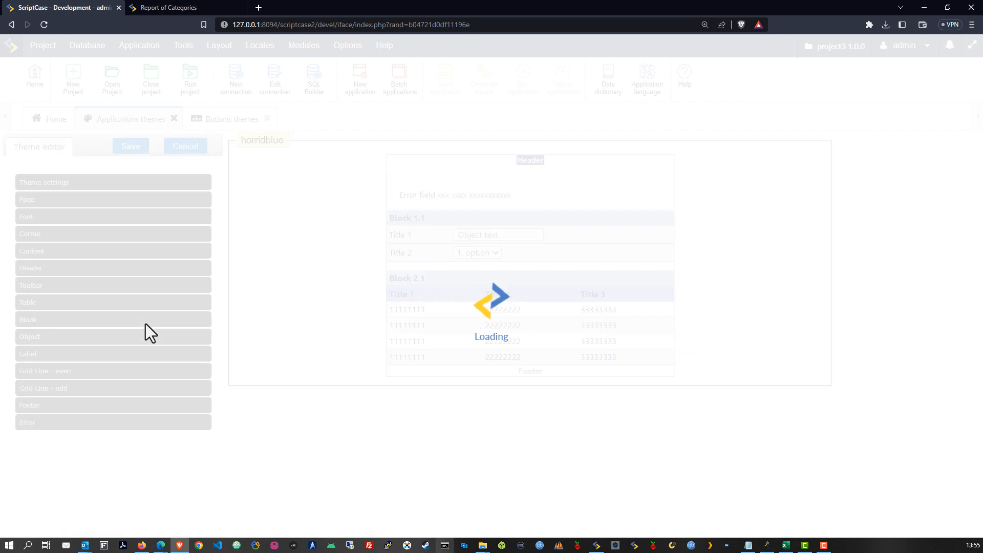
Set horridblue's general font color to #b8cbe3 and its font weight to bold.
click(27, 219)
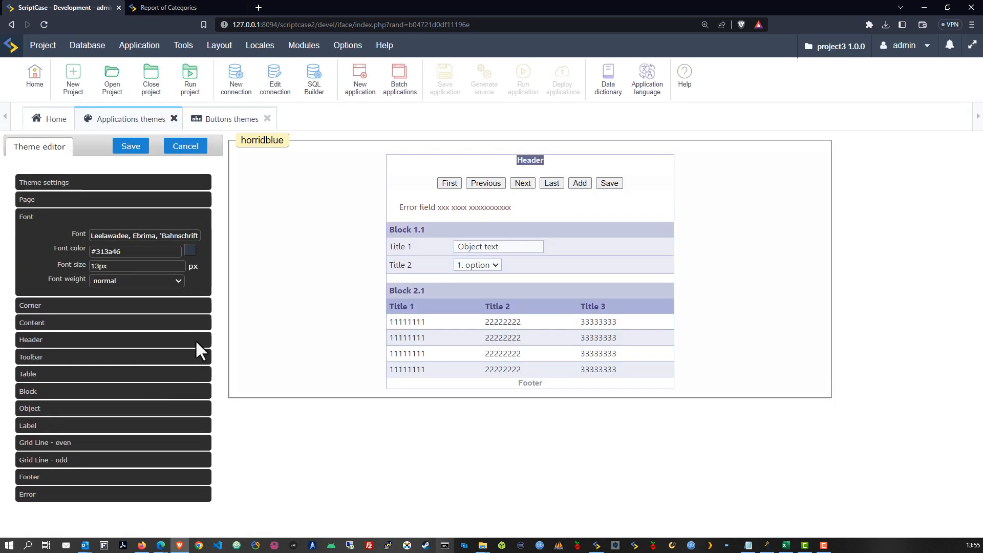
click(190, 250)
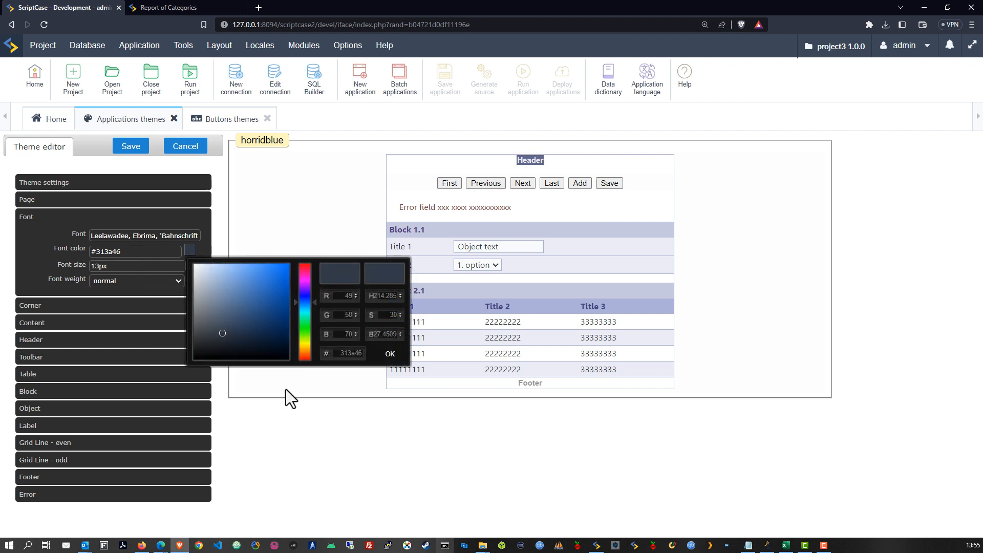
click(212, 276)
click(390, 353)
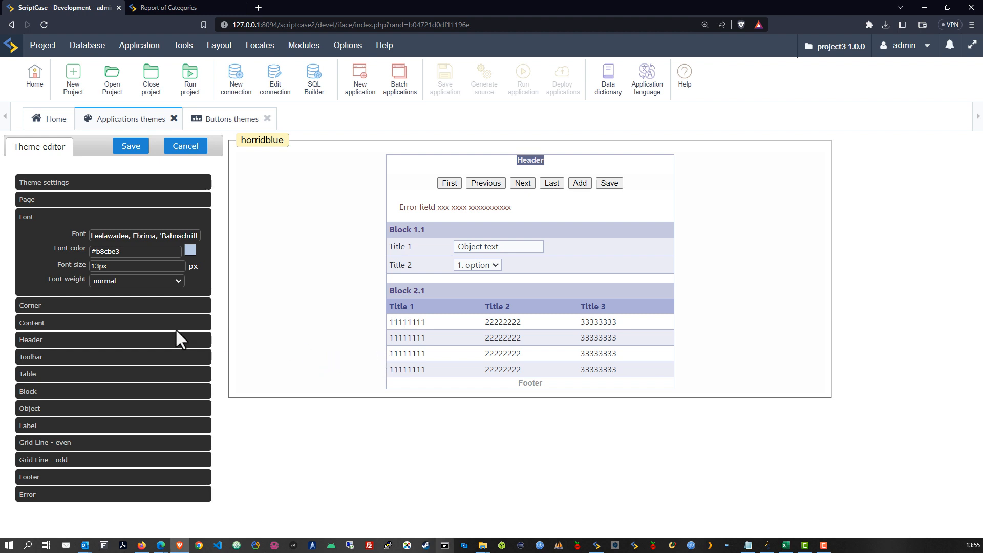
click(133, 280)
click(121, 312)
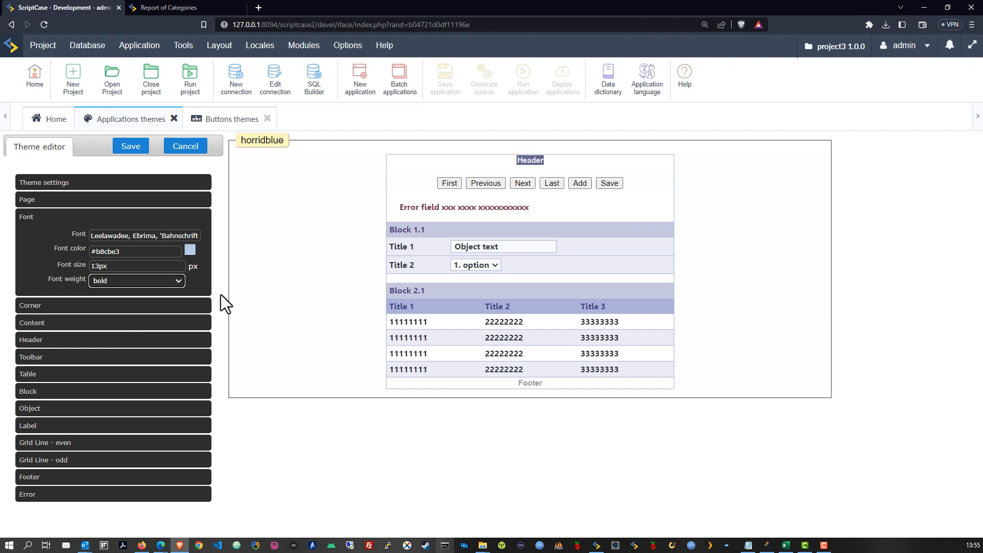